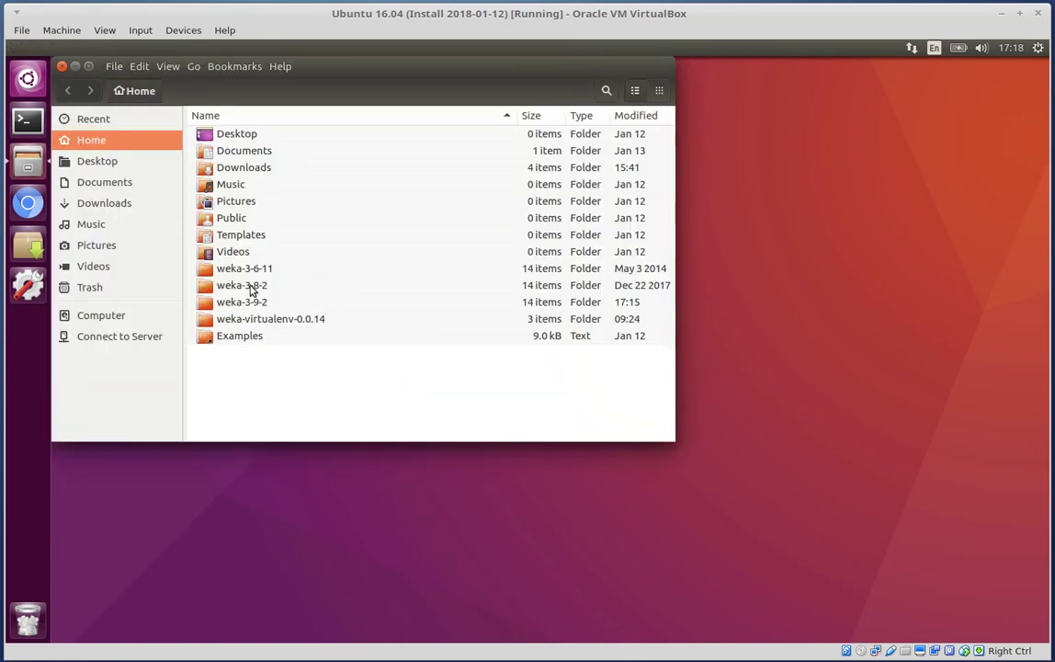
Step: Browse to weka-3-8-2/data in Files and check the Open With options for airline.arff
{"action": "double_click", "coordinate": [244, 285]}
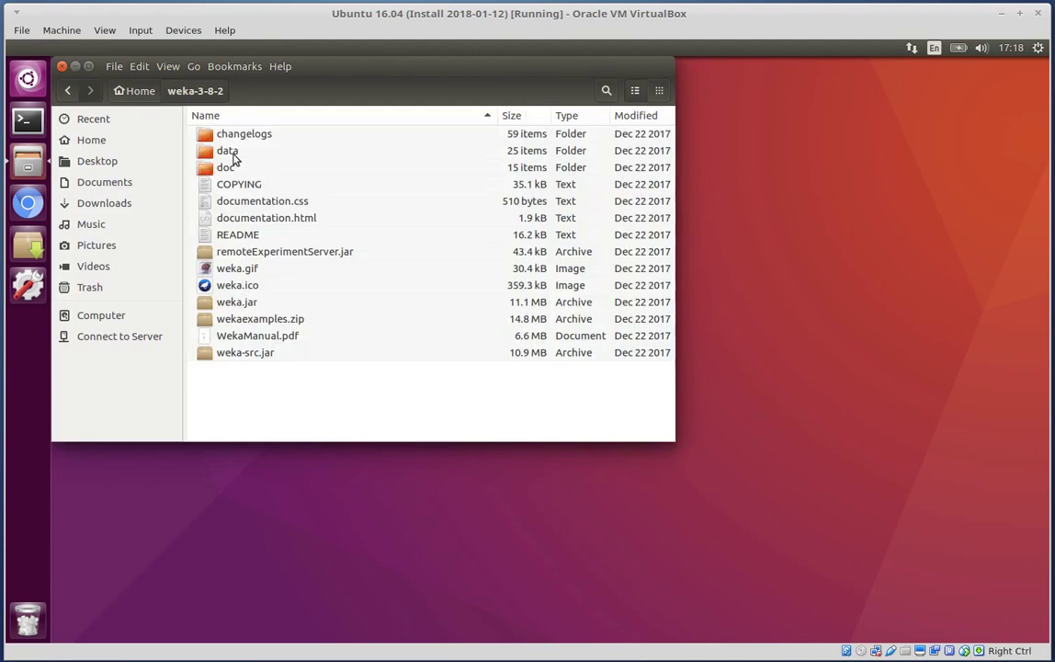
{"action": "double_click", "coordinate": [232, 155]}
{"action": "left_click", "coordinate": [252, 136]}
{"action": "right_click", "coordinate": [255, 137]}
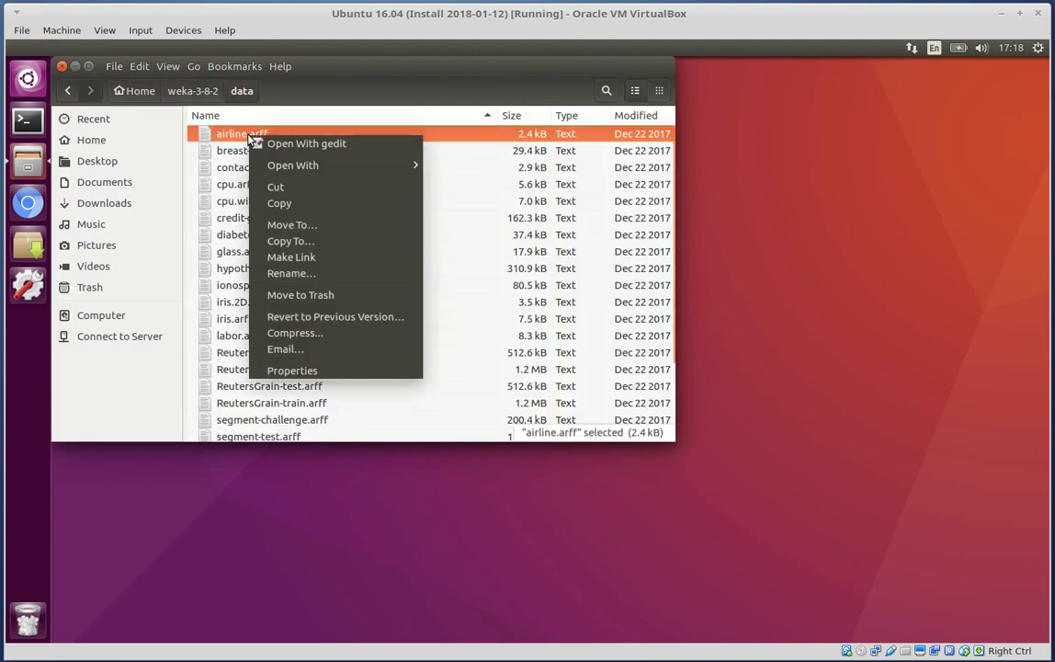
{"action": "mouse_move", "coordinate": [414, 165]}
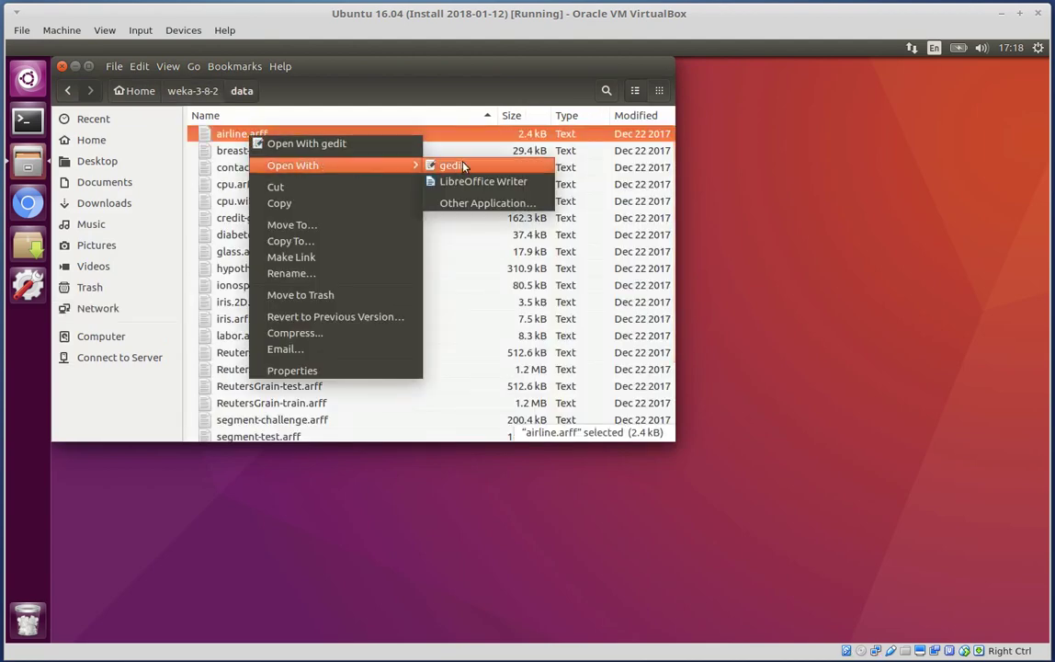
{"action": "left_click", "coordinate": [425, 75]}
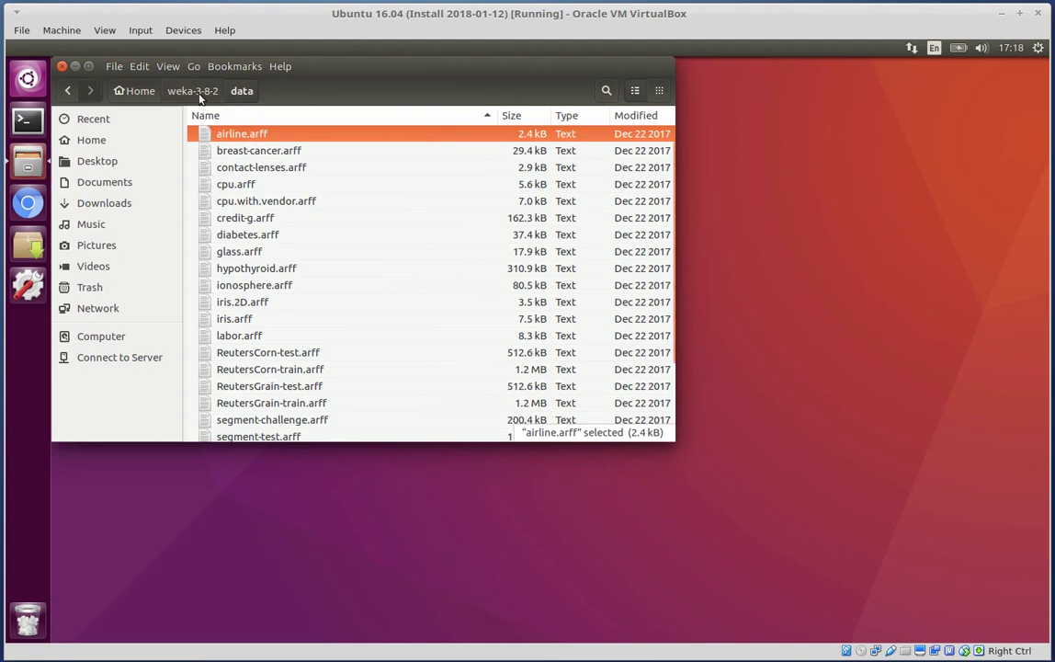
Step: Find wenvarff.sh in weka-virtualenv-0.0.14/bin, then return to the Home folder
{"action": "left_click", "coordinate": [138, 91]}
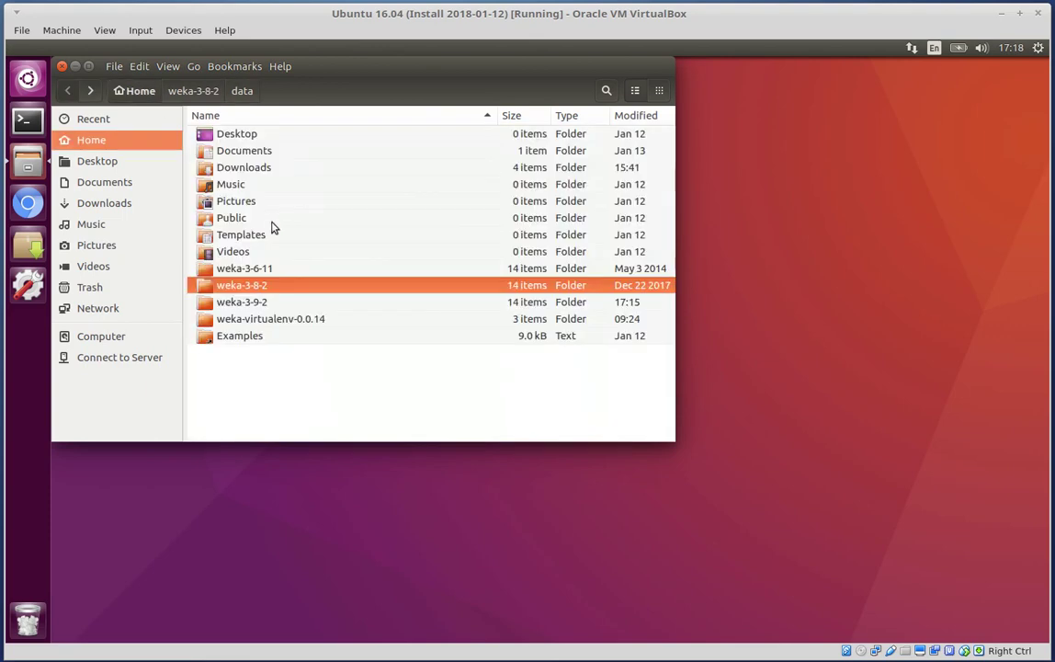
{"action": "double_click", "coordinate": [256, 322]}
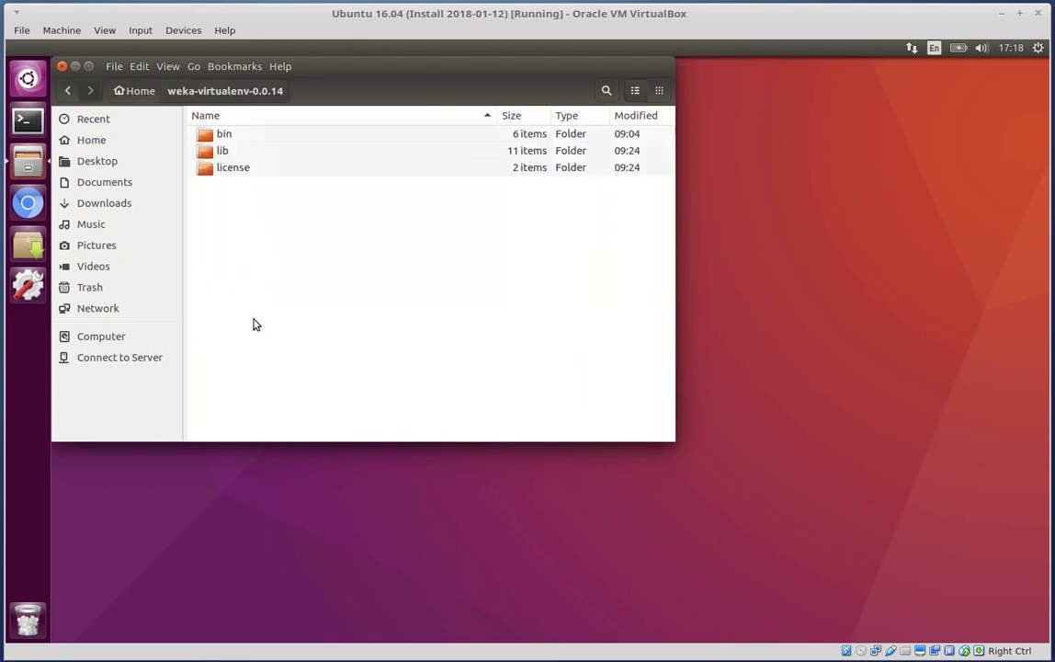
{"action": "double_click", "coordinate": [223, 136]}
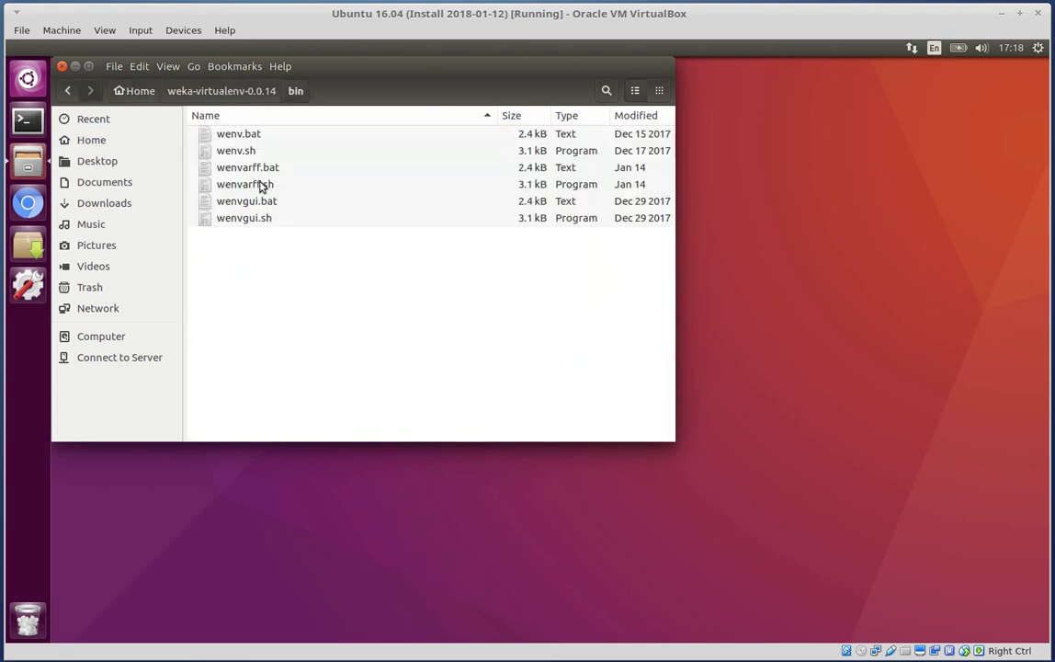
{"action": "left_click", "coordinate": [262, 187]}
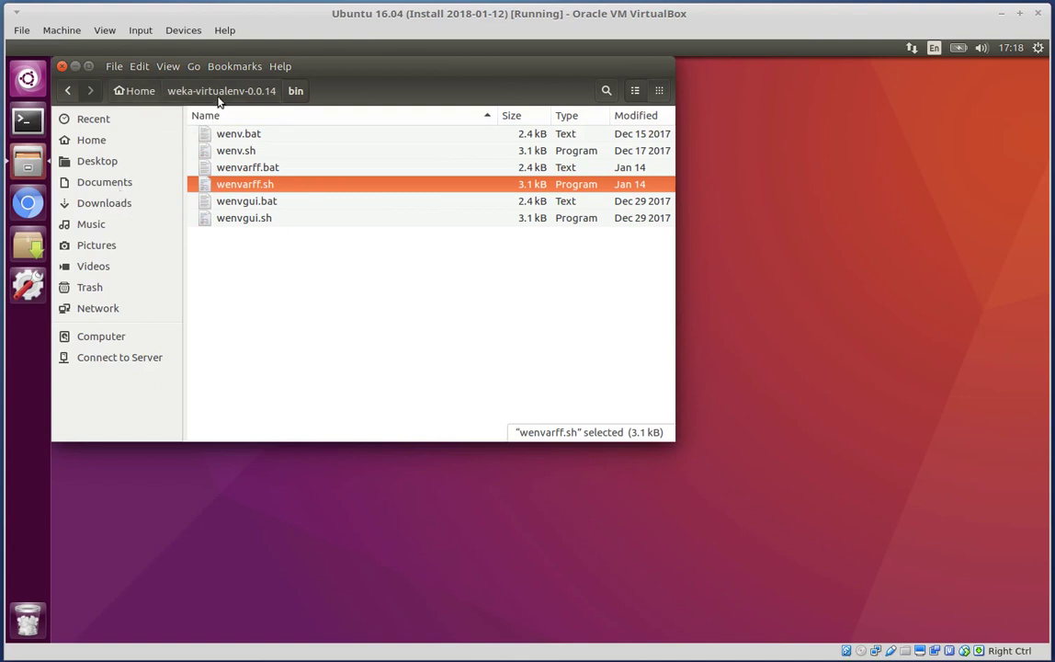
{"action": "left_click", "coordinate": [140, 91]}
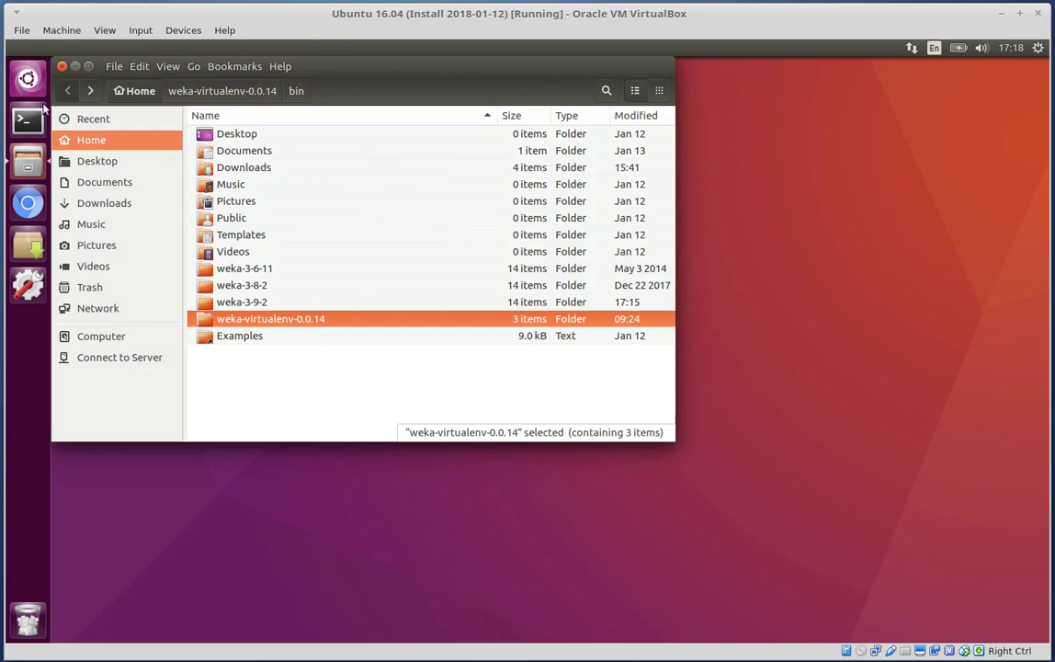
Step: Launch Konqueror from the Dash and show the Home folder
{"action": "left_click", "coordinate": [29, 79]}
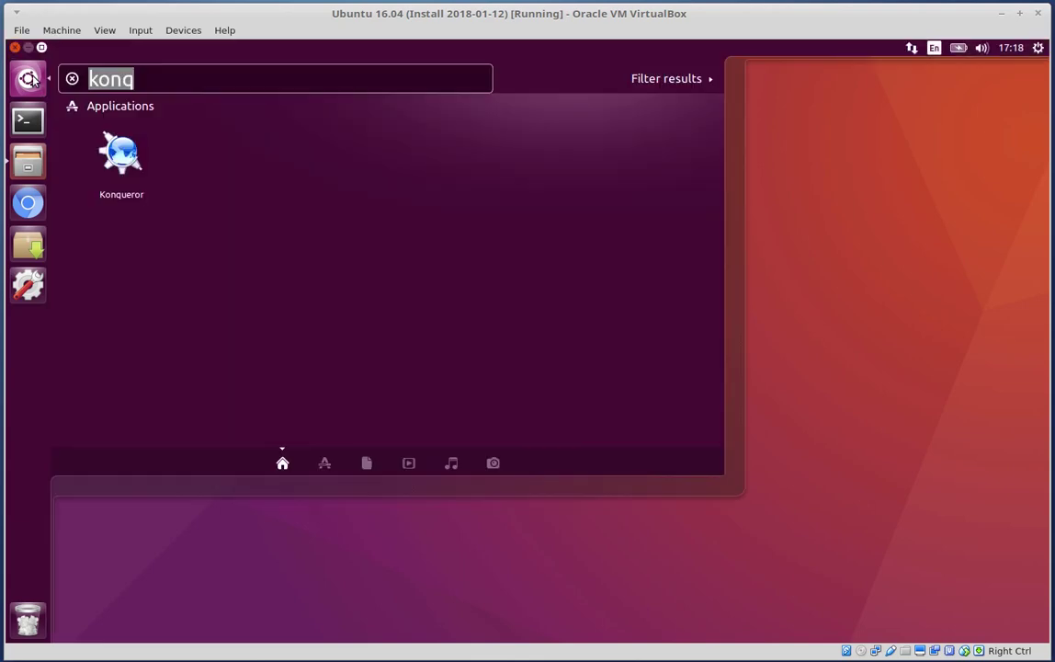
{"action": "left_click", "coordinate": [124, 151]}
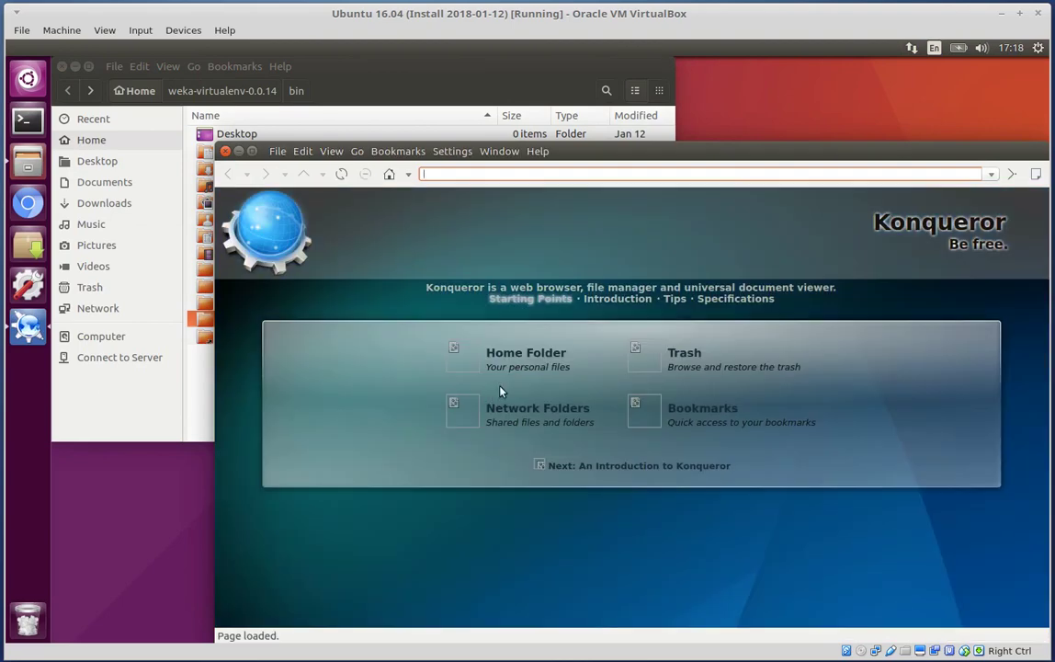
{"action": "left_click", "coordinate": [520, 354]}
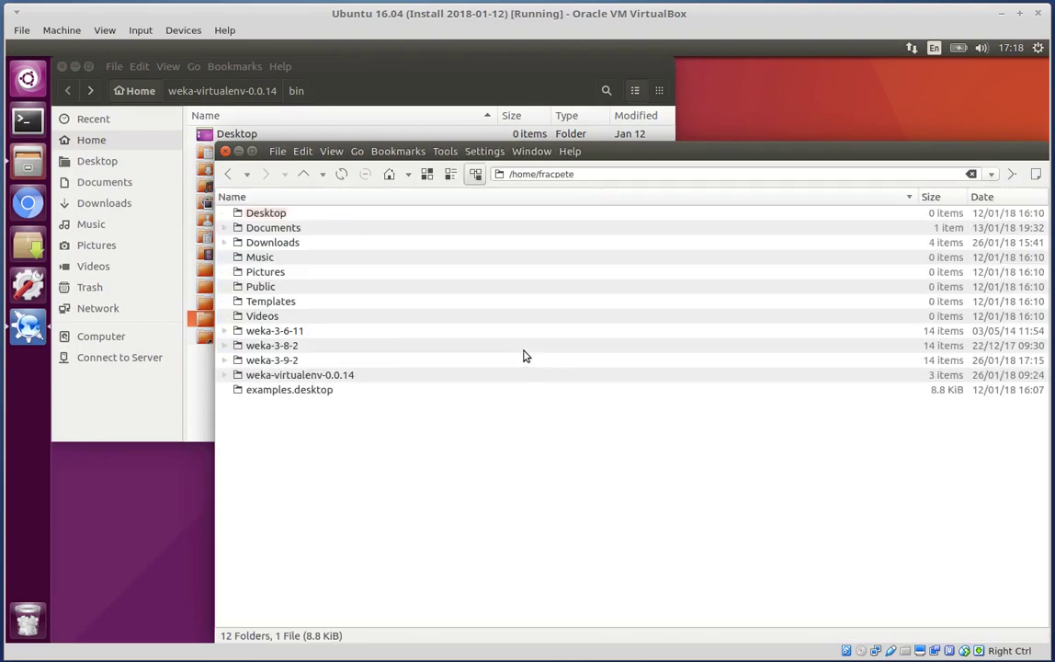
Step: Go to weka-3-8-2/data and bring up the Open With choices for airline.arff
{"action": "left_click", "coordinate": [277, 345]}
{"action": "left_click", "coordinate": [341, 208]}
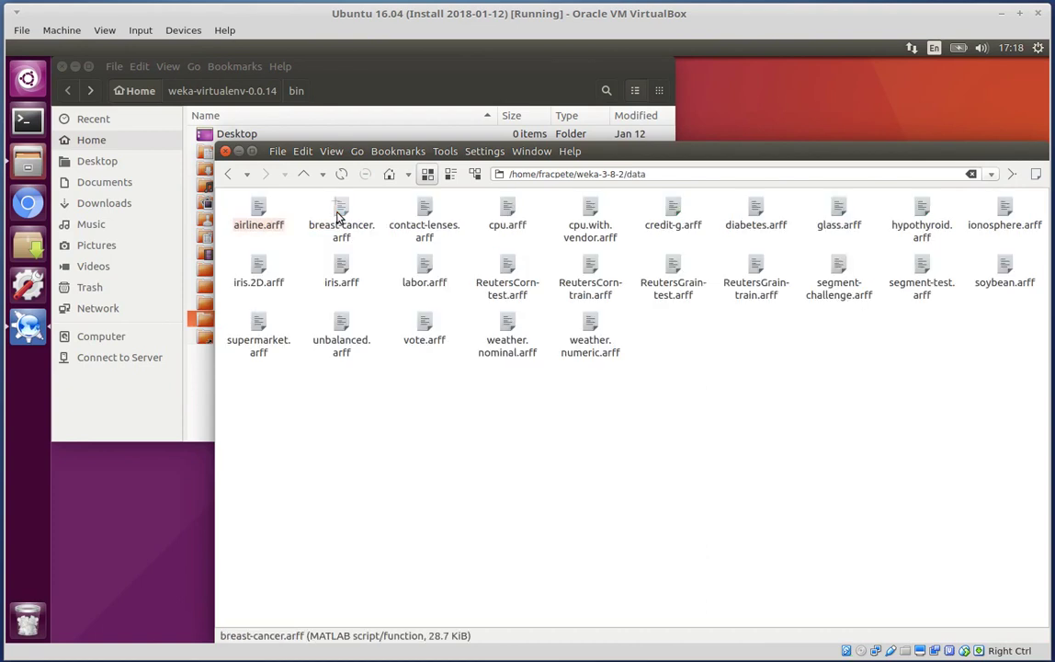
{"action": "right_click", "coordinate": [258, 204]}
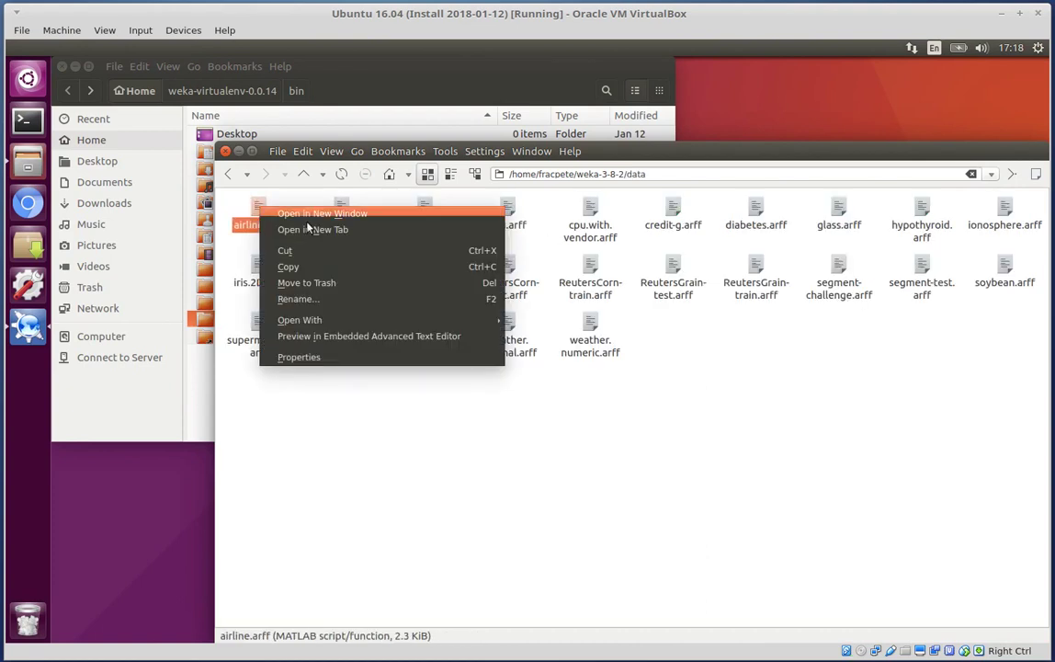
{"action": "mouse_move", "coordinate": [387, 320]}
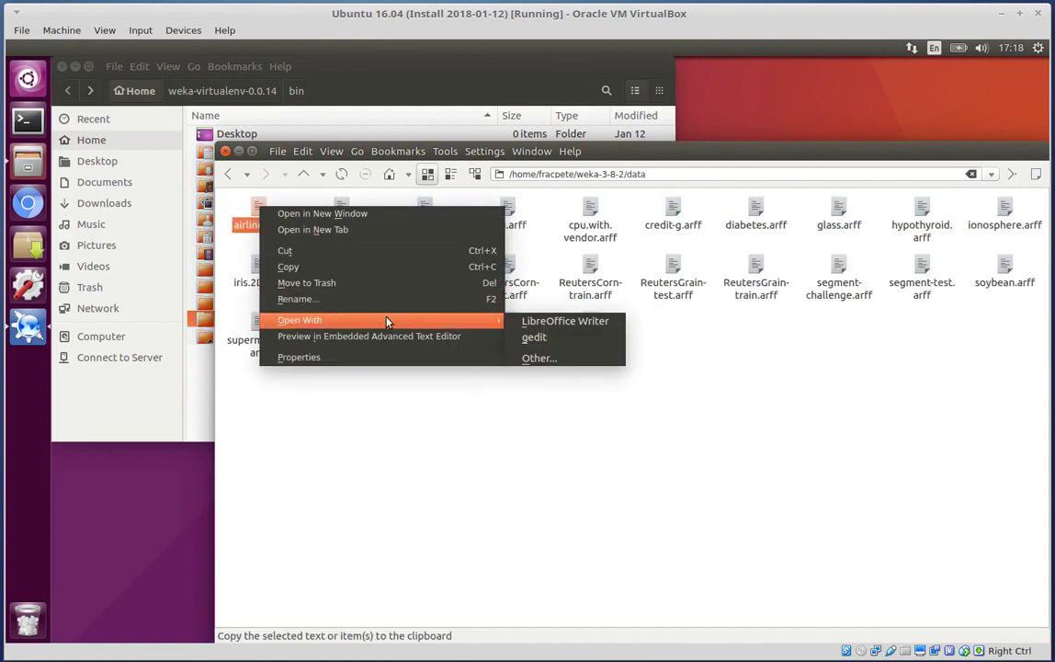
Step: Set weka-virtualenv-0.0.14/bin/wenvarff.sh as airline.arff's program and remember it for ARFF files
{"action": "left_click", "coordinate": [588, 360]}
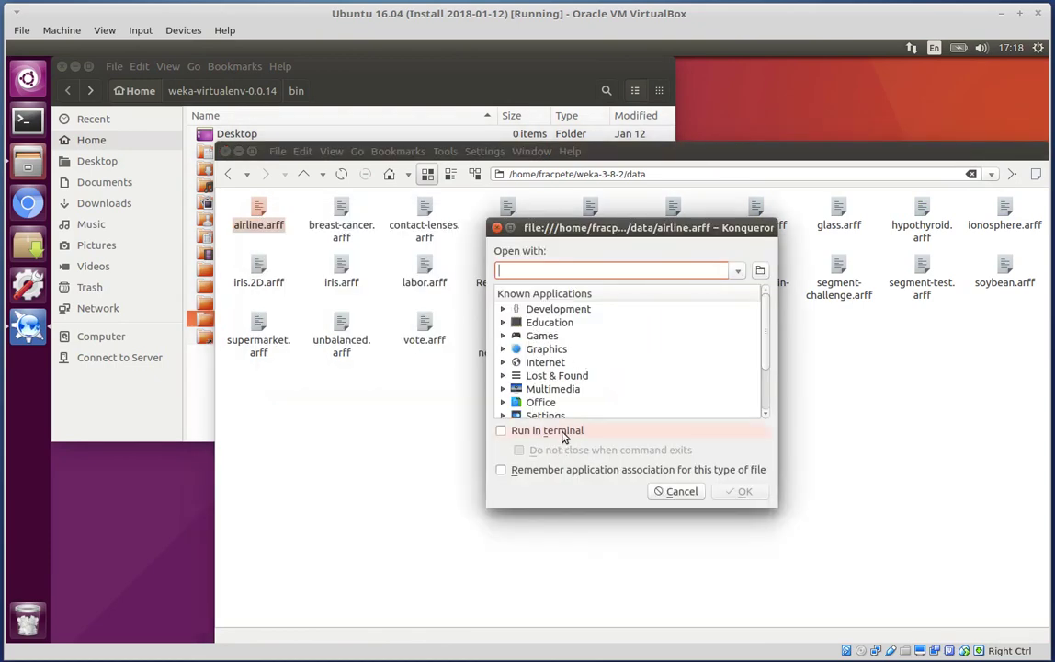
{"action": "scroll", "coordinate": [603, 353], "scroll_direction": "down", "scroll_amount": 2}
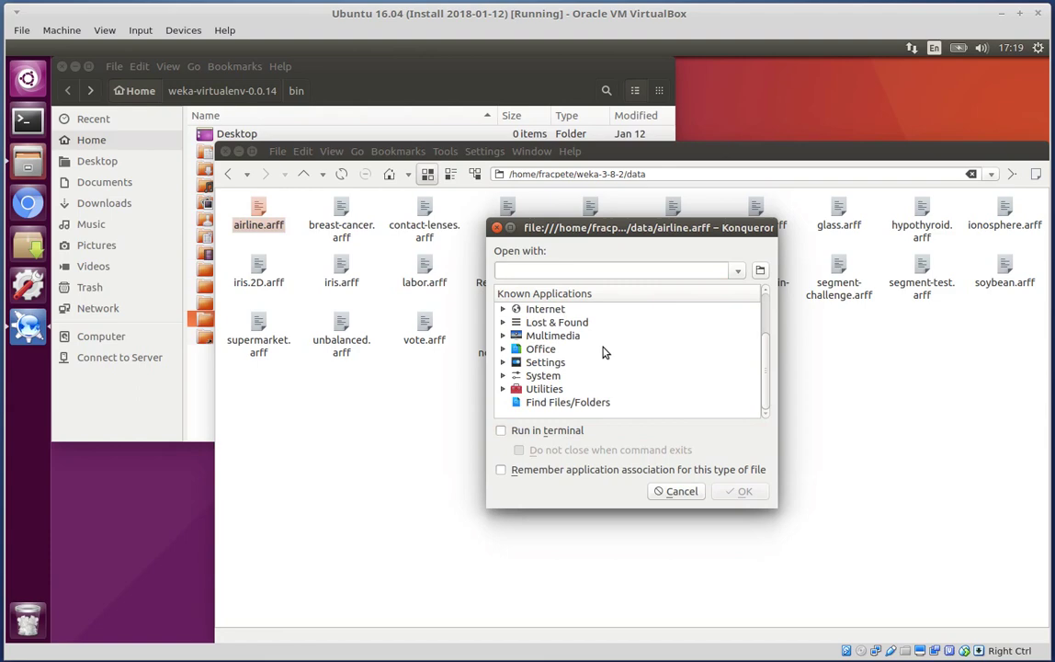
{"action": "left_click", "coordinate": [759, 271]}
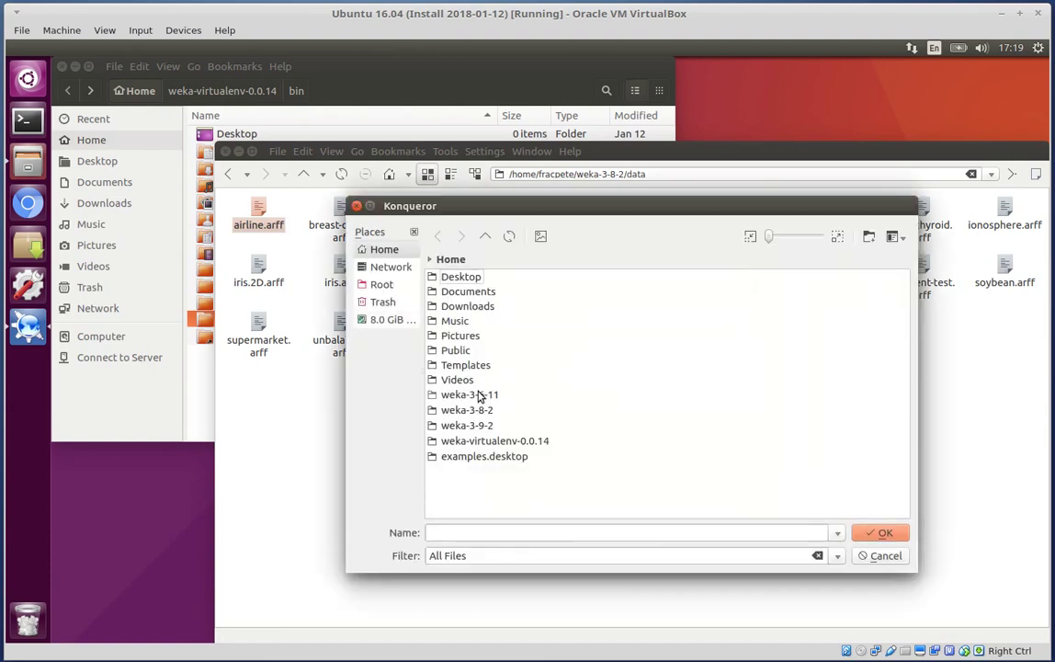
{"action": "left_click", "coordinate": [470, 440]}
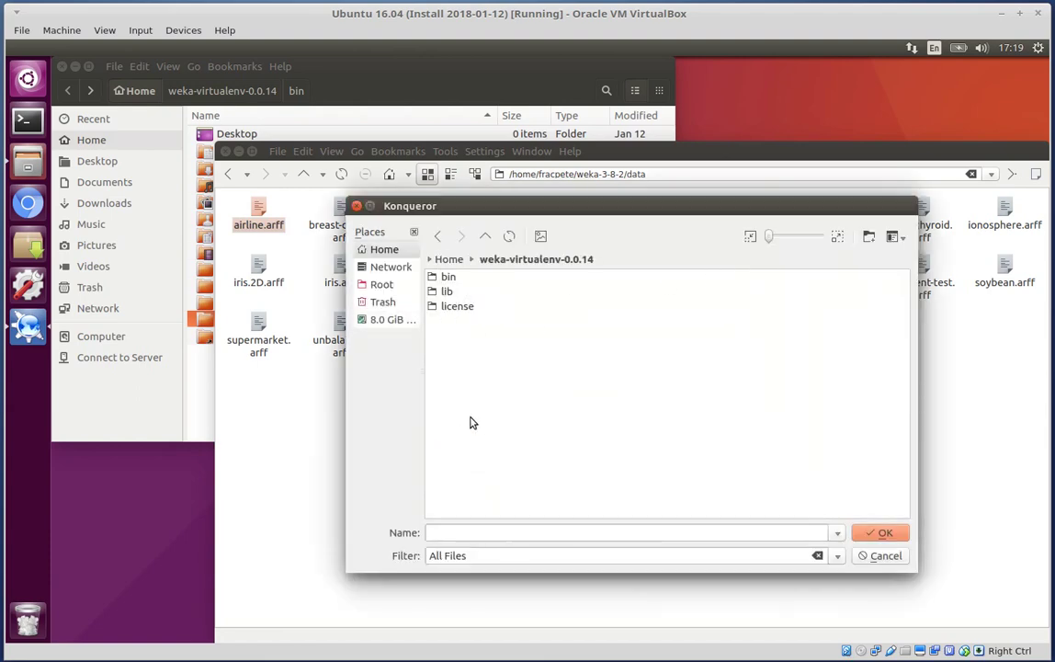
{"action": "left_click", "coordinate": [438, 278]}
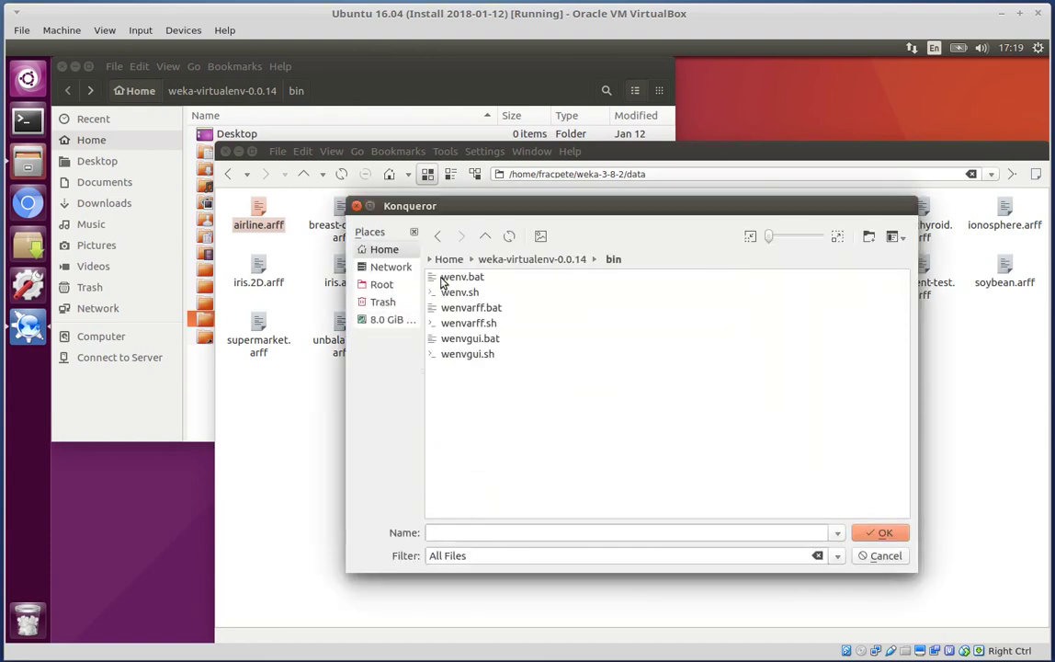
{"action": "left_click", "coordinate": [483, 323]}
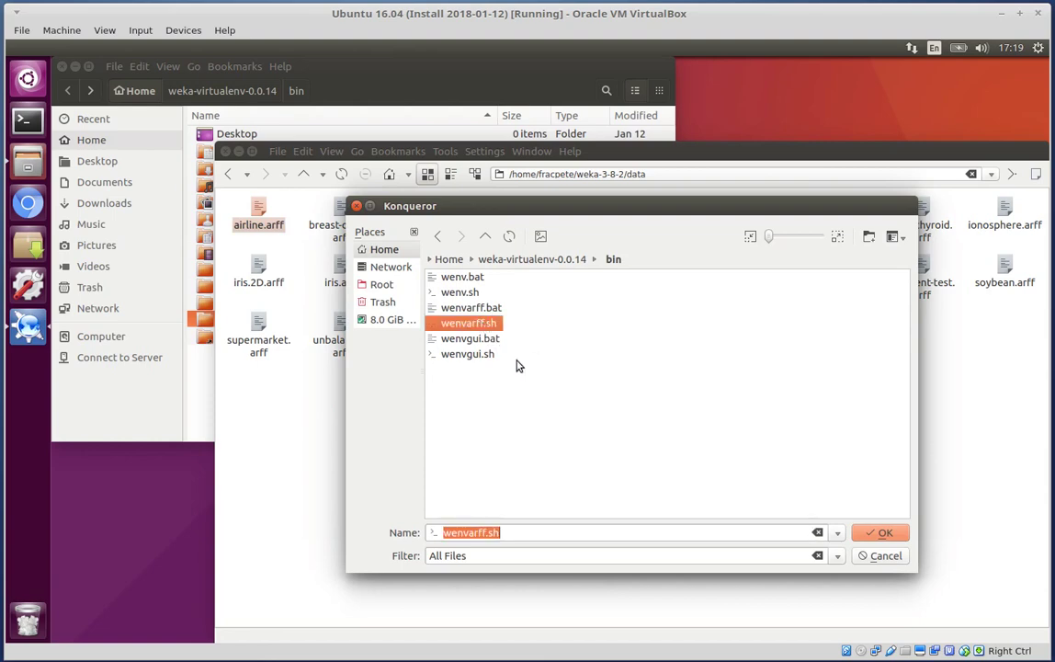
{"action": "left_click", "coordinate": [877, 532]}
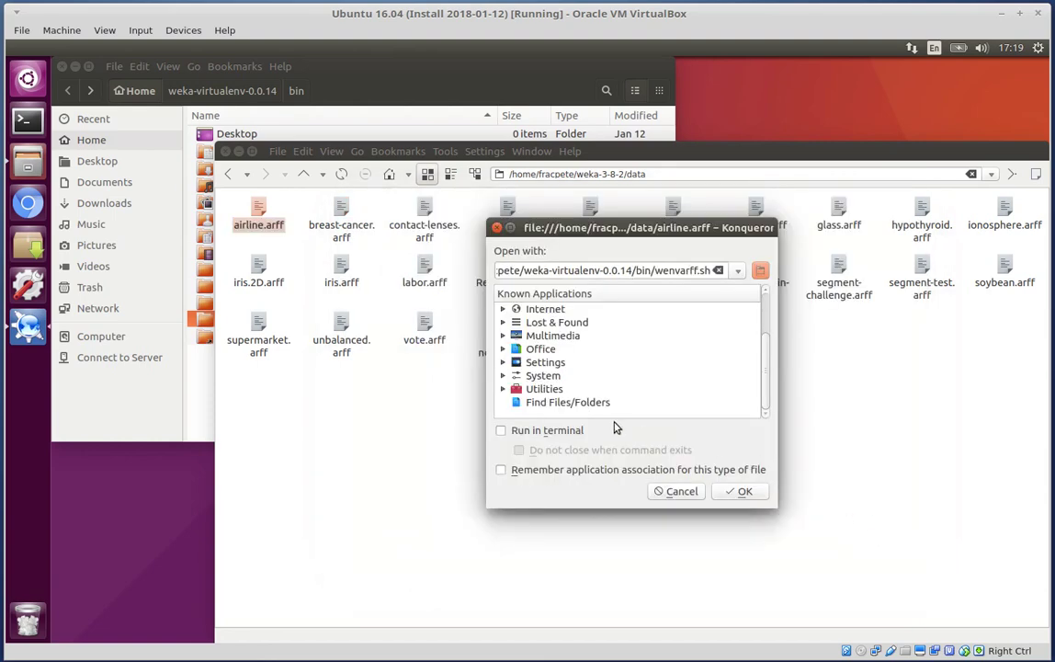
{"action": "left_click", "coordinate": [501, 471]}
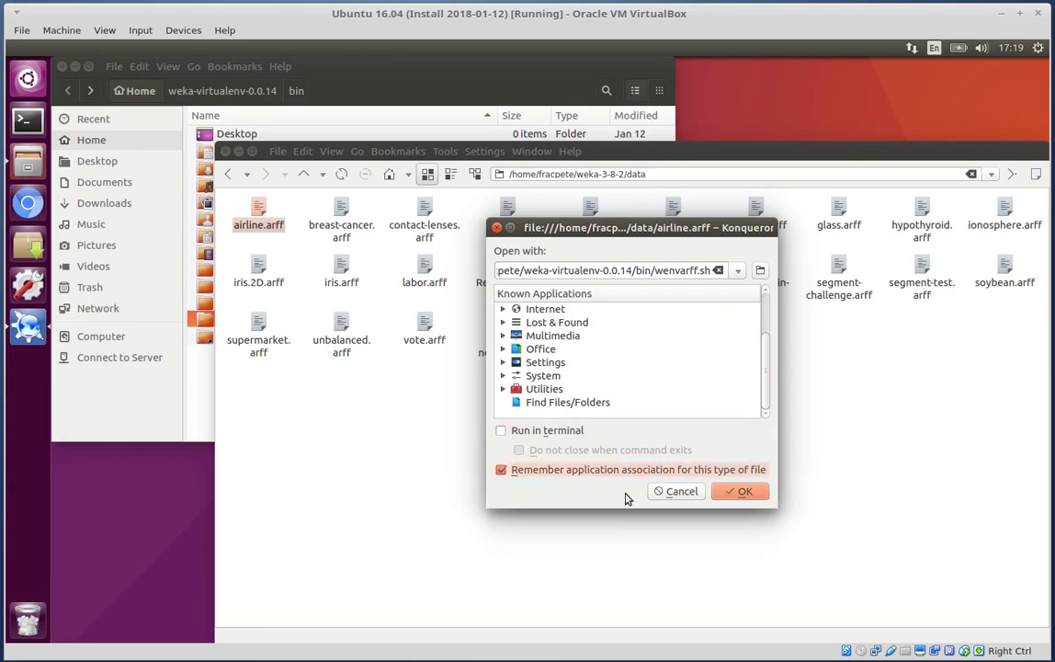
Step: Open airline.arff with wenvarff.sh and pick environment 382 in the Arff Command Selector
{"action": "left_click", "coordinate": [745, 493]}
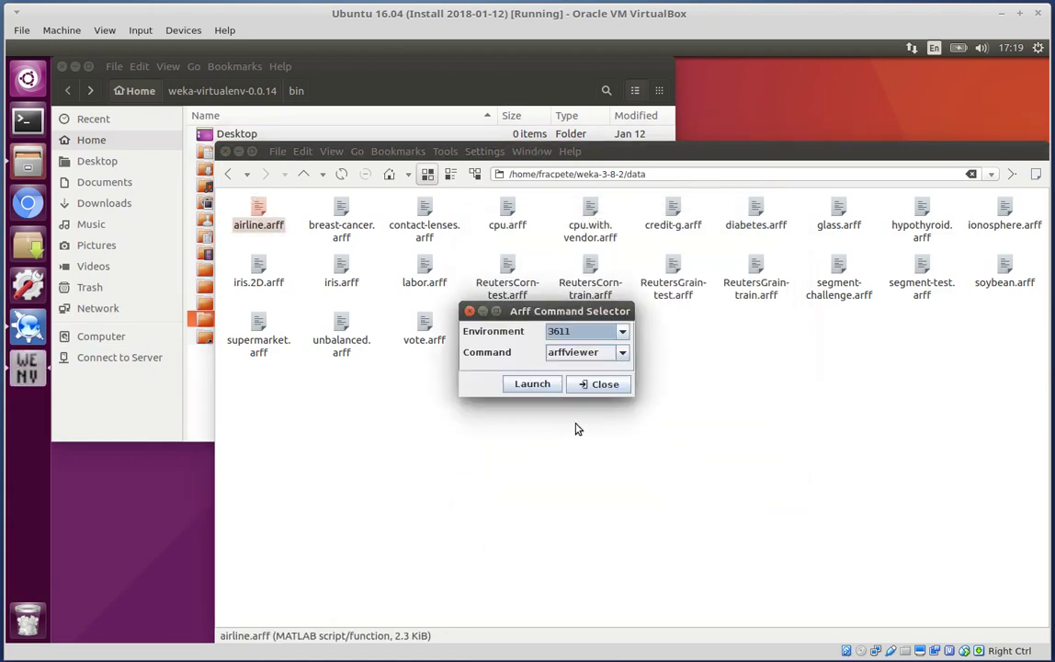
{"action": "left_click", "coordinate": [623, 335]}
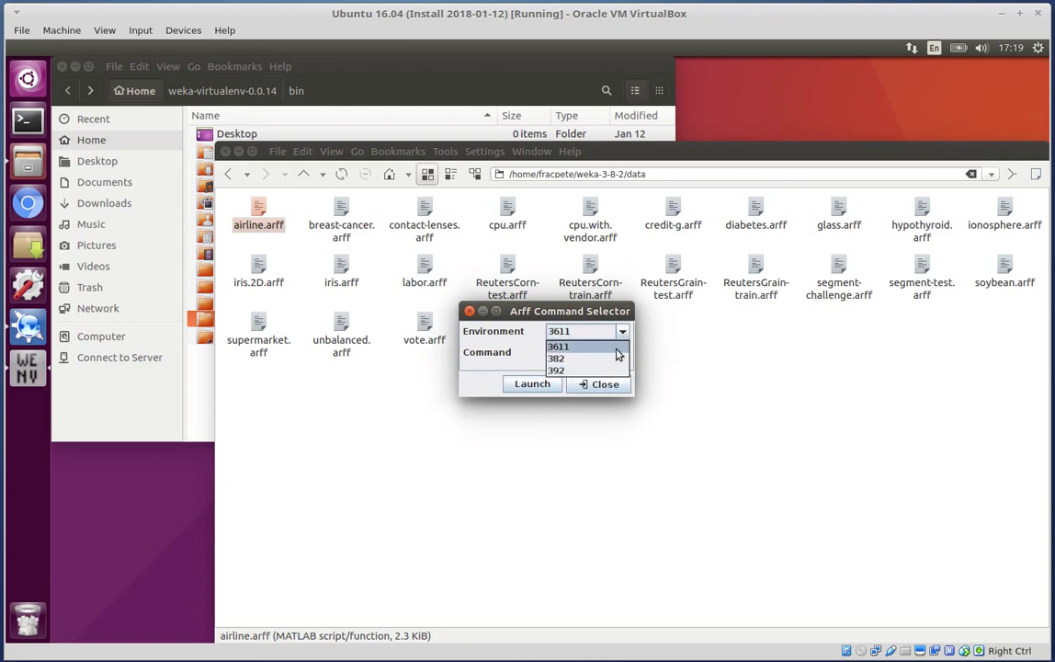
{"action": "left_click", "coordinate": [614, 358]}
{"action": "left_click", "coordinate": [596, 357]}
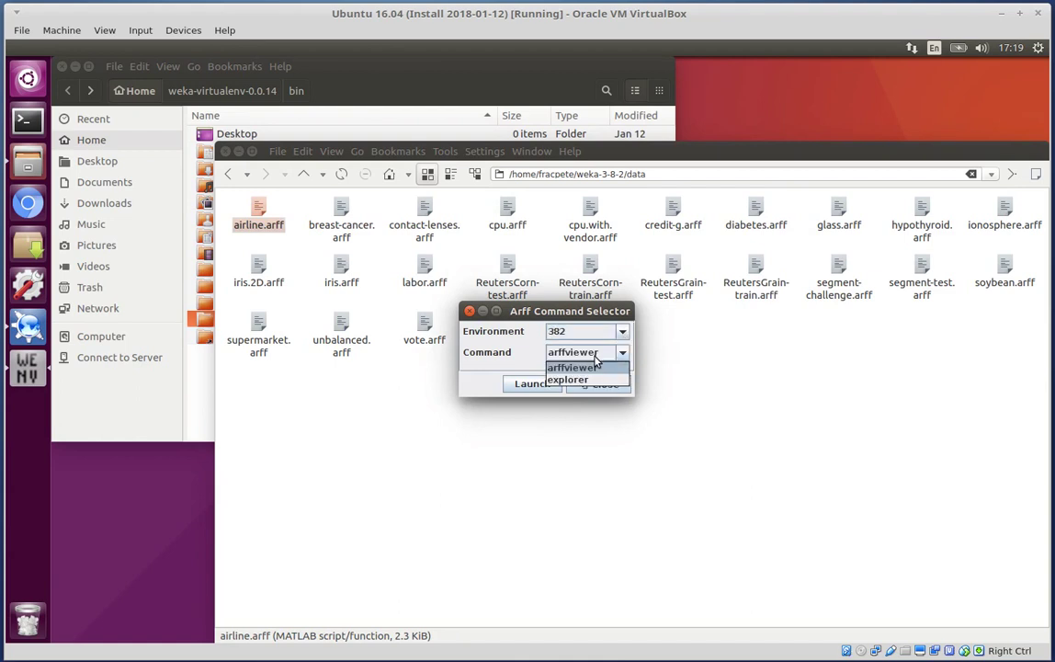
Step: Open airline.arff in Weka Explorer, close it, then view it in ARFF-Viewer and close that
{"action": "left_click", "coordinate": [591, 380]}
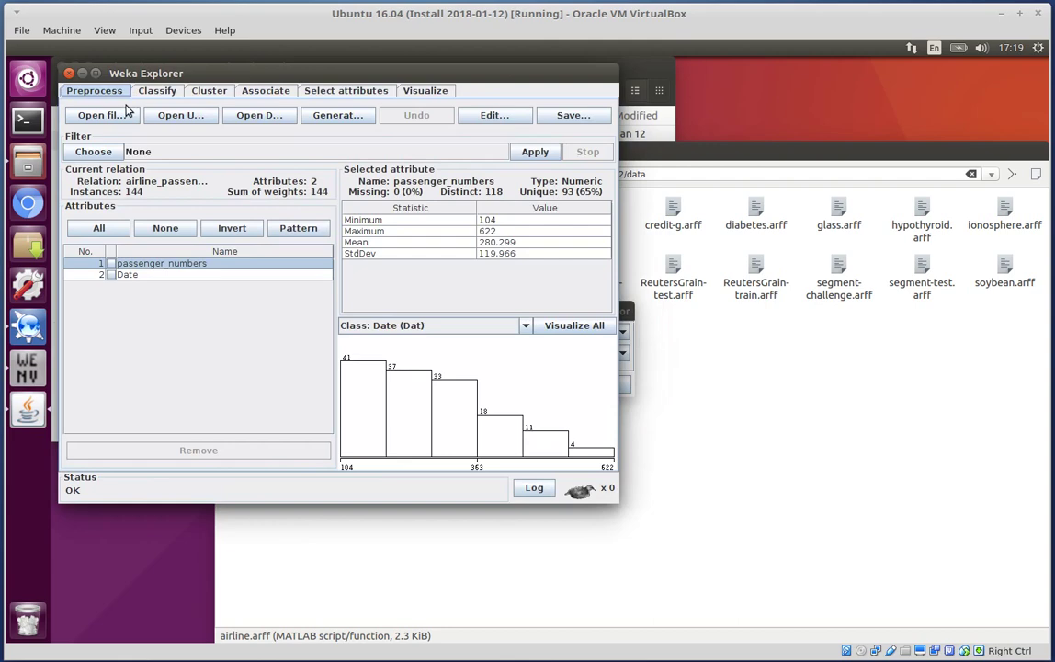
{"action": "left_click", "coordinate": [68, 72]}
{"action": "left_click", "coordinate": [585, 353]}
{"action": "left_click", "coordinate": [572, 377]}
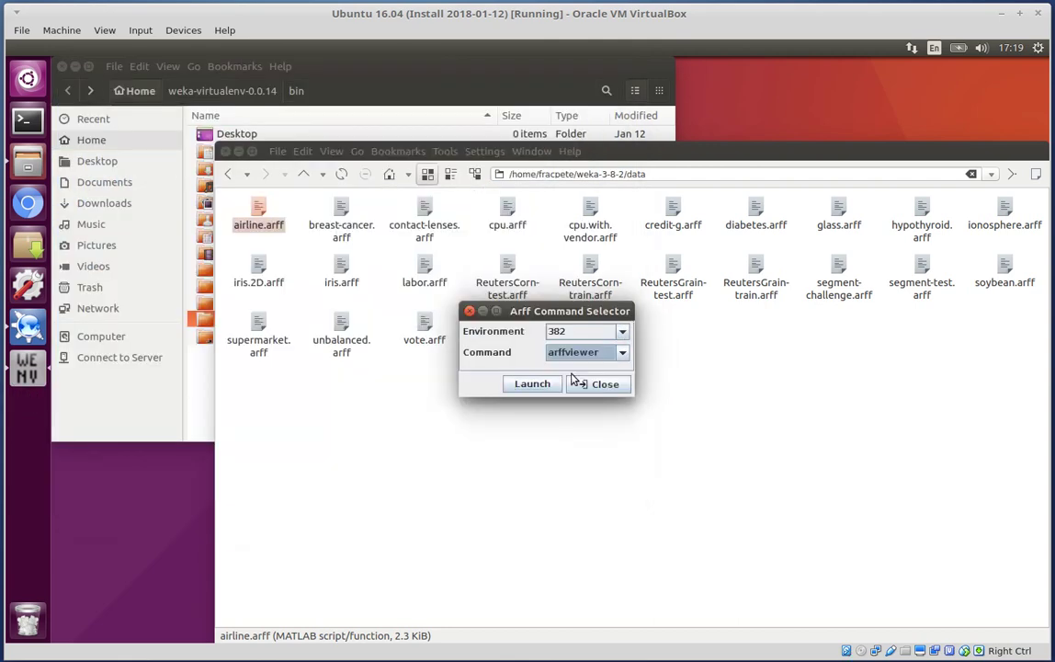
{"action": "left_click", "coordinate": [531, 384]}
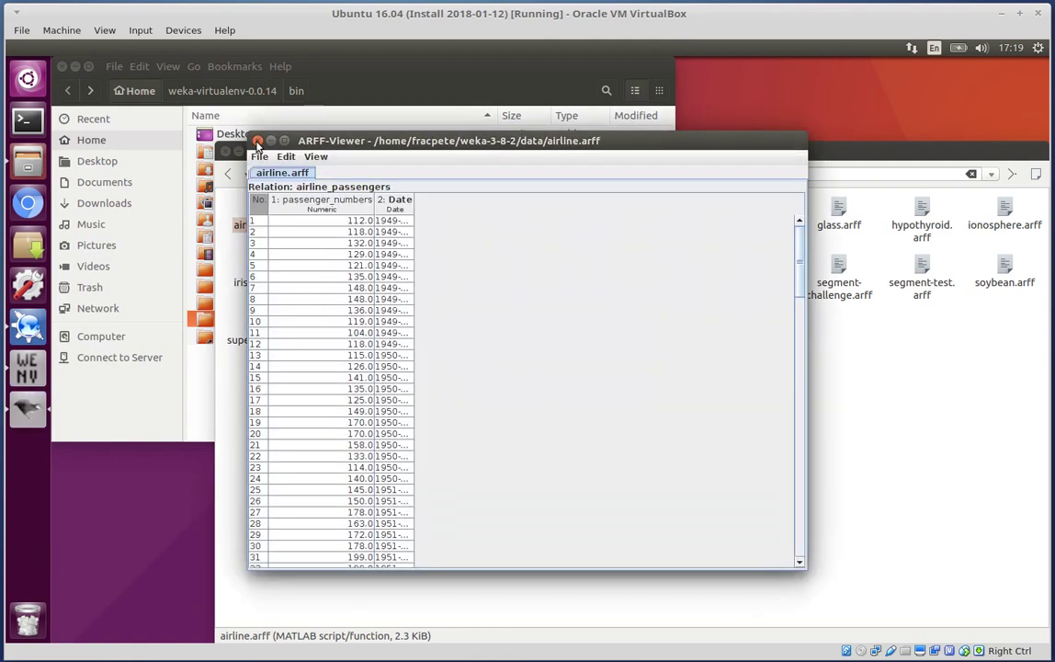
{"action": "left_click", "coordinate": [259, 143]}
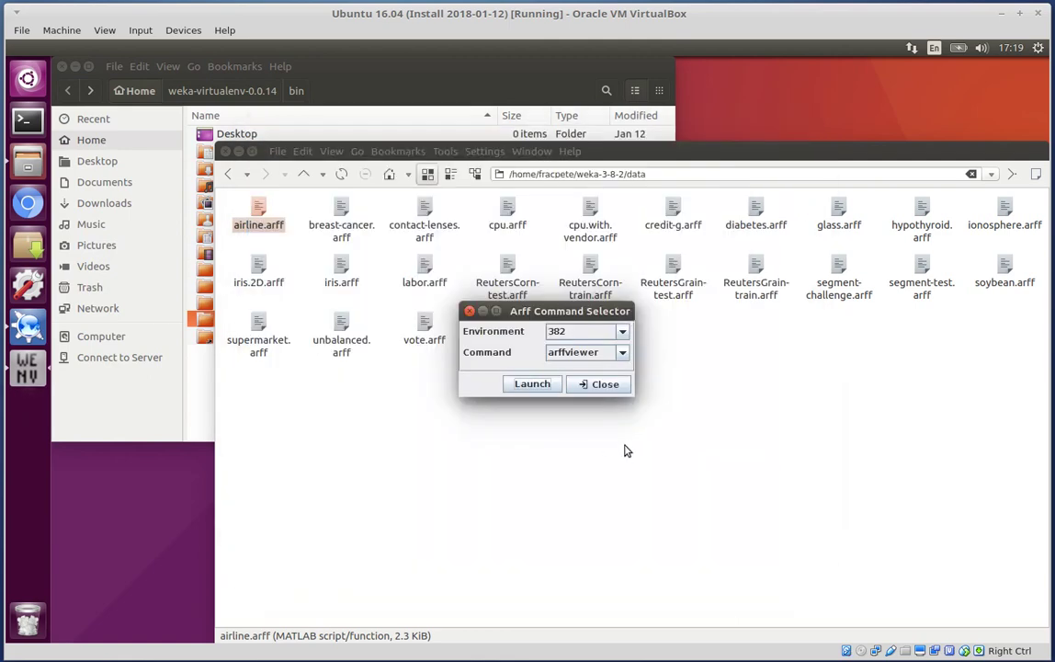
Step: Close the command selector and open iris.arff with wenvarff.sh from Konqueror
{"action": "left_click", "coordinate": [599, 389]}
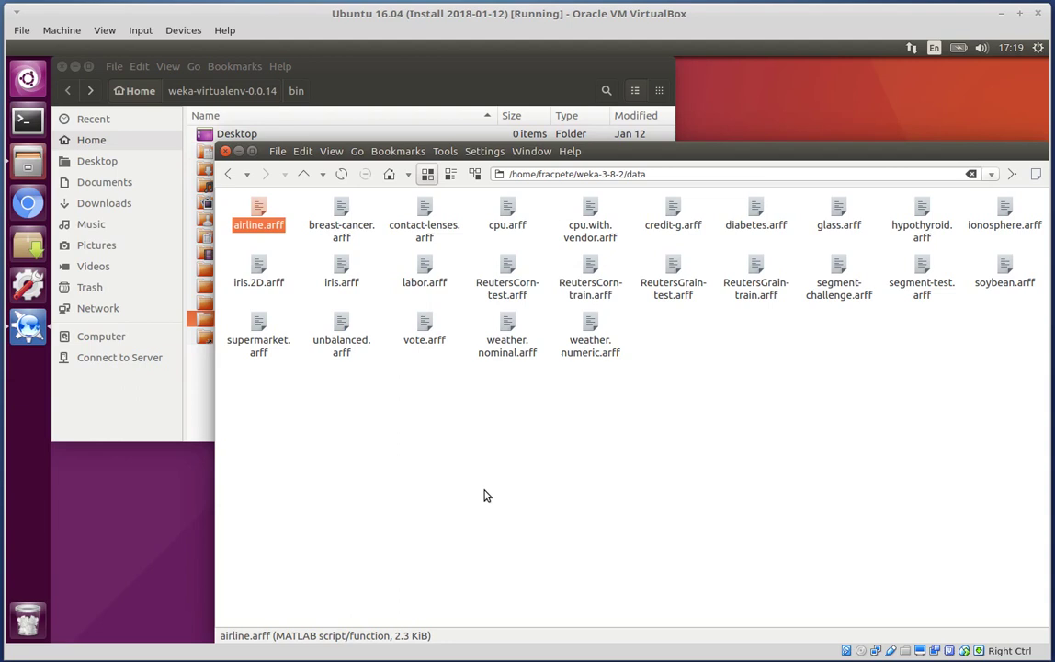
{"action": "left_click", "coordinate": [299, 262]}
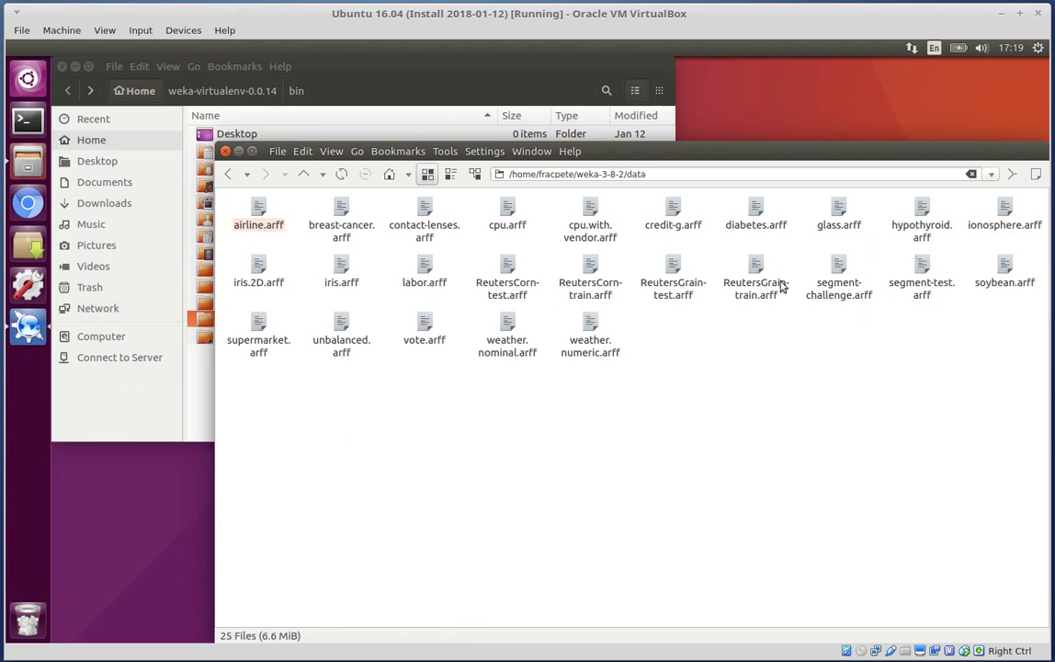
{"action": "right_click", "coordinate": [345, 274]}
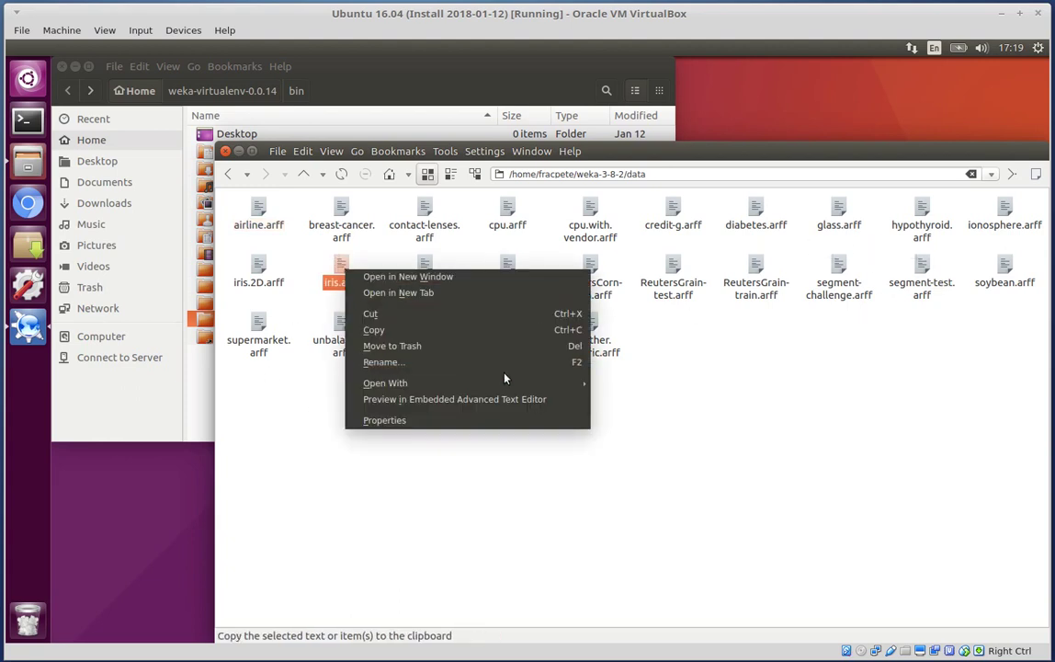
{"action": "mouse_move", "coordinate": [459, 383]}
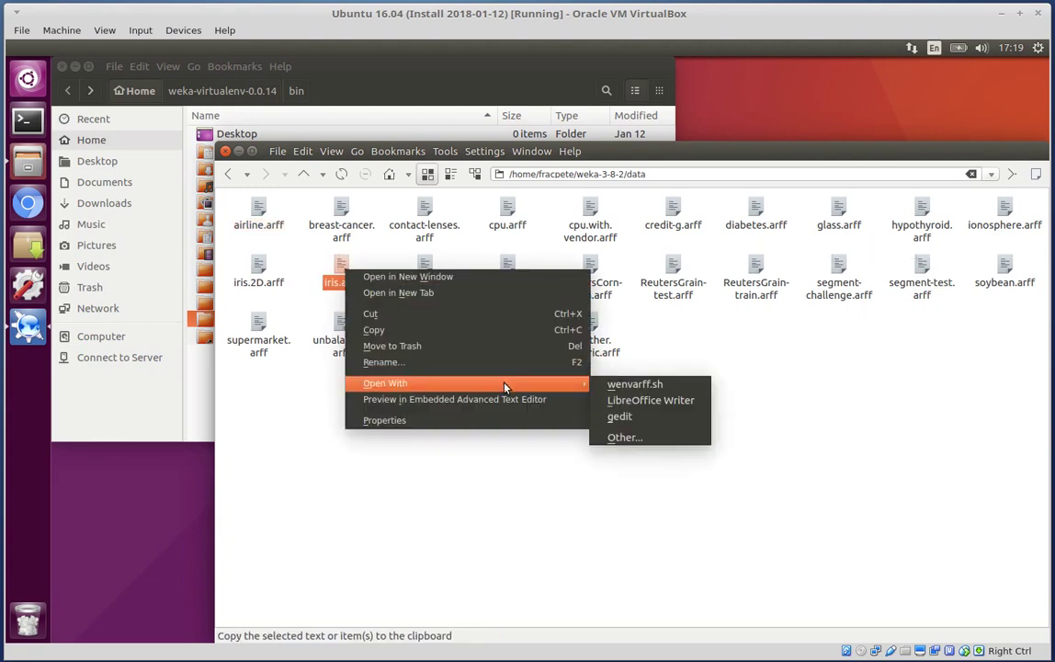
{"action": "left_click", "coordinate": [694, 389]}
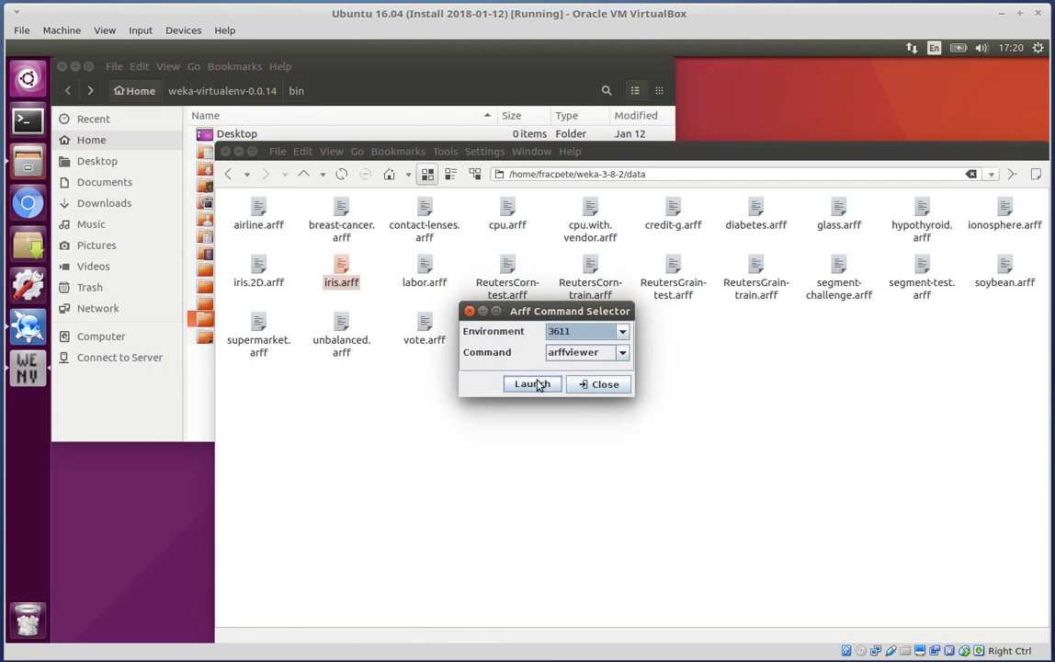
Step: View iris.arff in ARFF-Viewer under environment 3611, then close the viewer and selector
{"action": "left_click", "coordinate": [534, 384]}
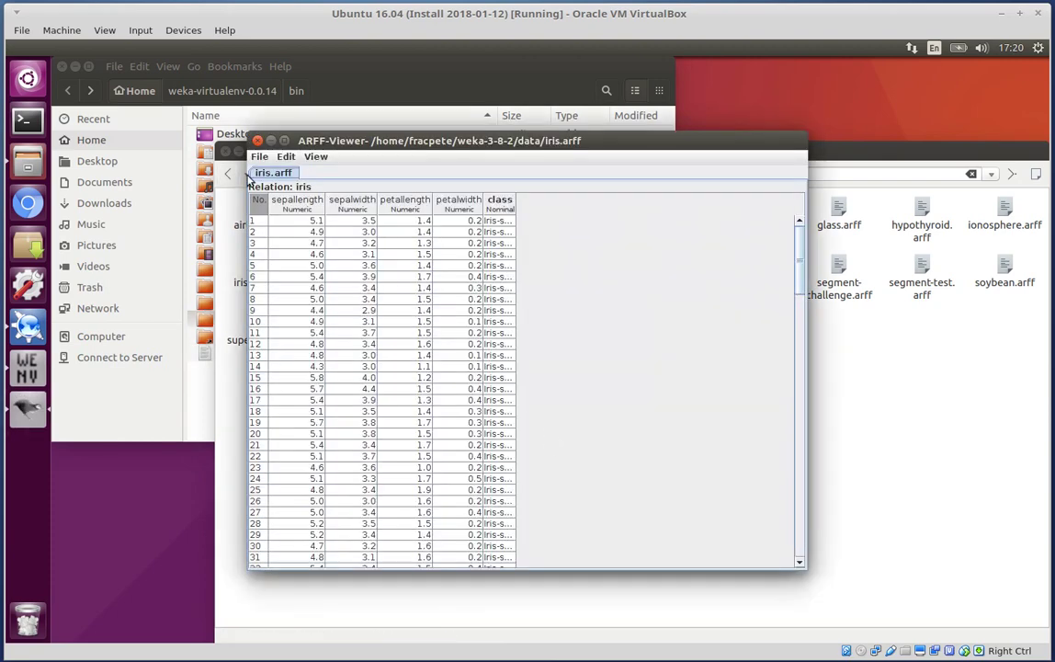
{"action": "left_click", "coordinate": [258, 140]}
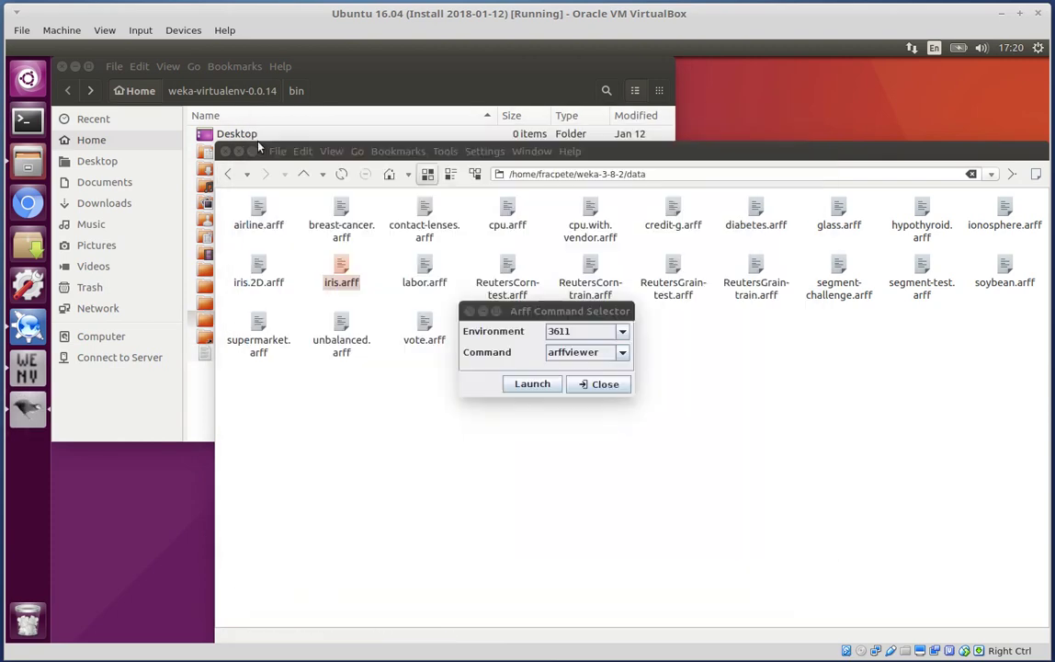
{"action": "left_click", "coordinate": [602, 385]}
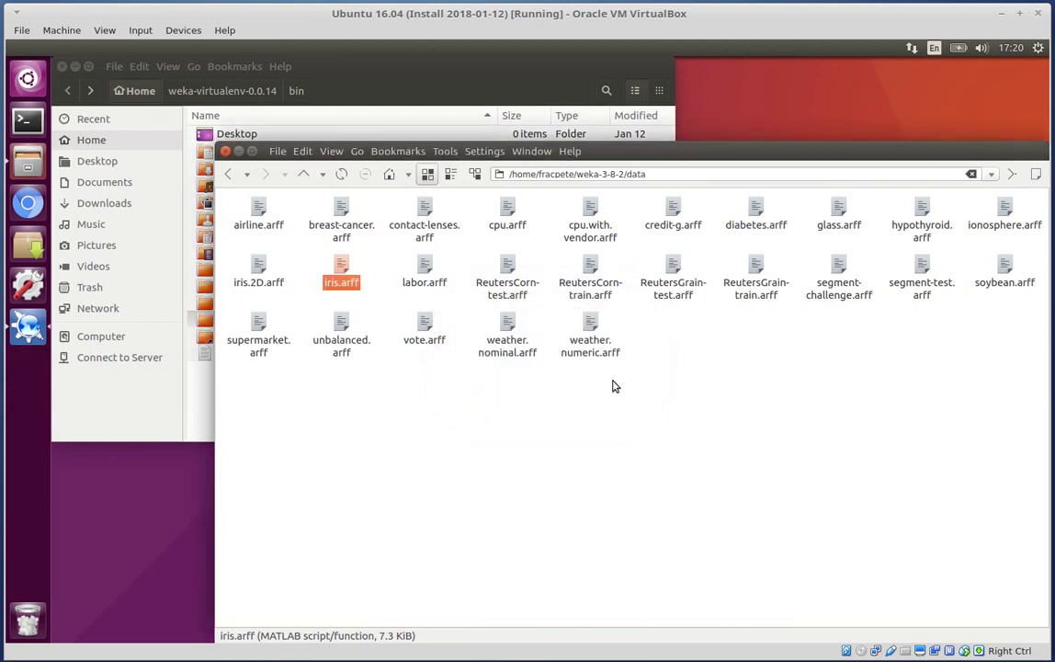
{"action": "left_click", "coordinate": [389, 73]}
Step: Reopen Files, browse to weka-3-8-2/data, and open airline.arff with wenvarff.sh
{"action": "left_click", "coordinate": [62, 66]}
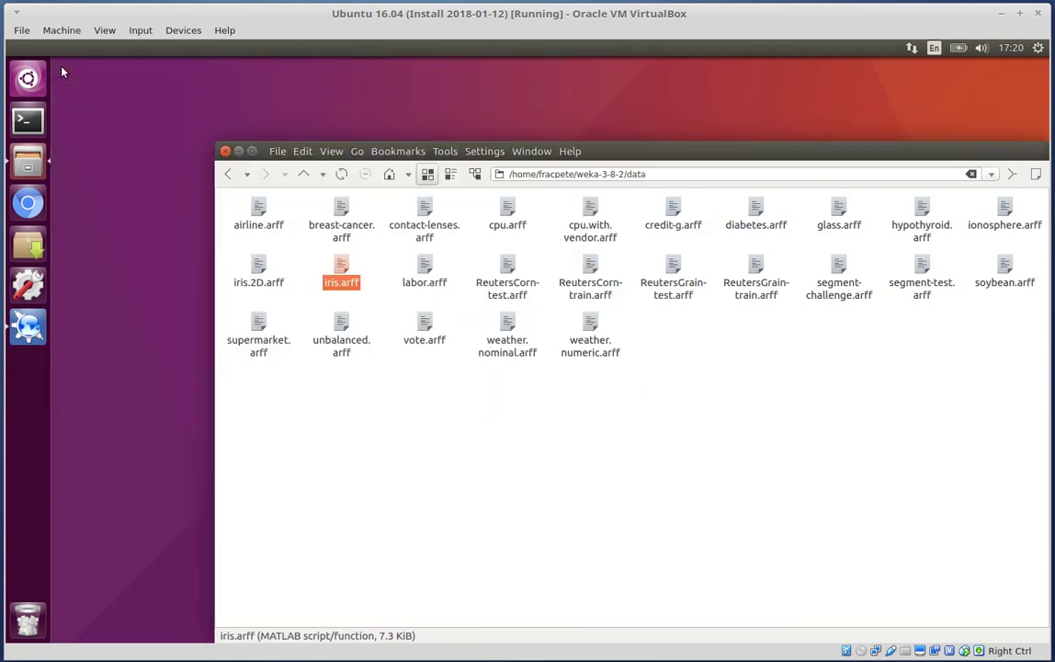
{"action": "left_click", "coordinate": [40, 164]}
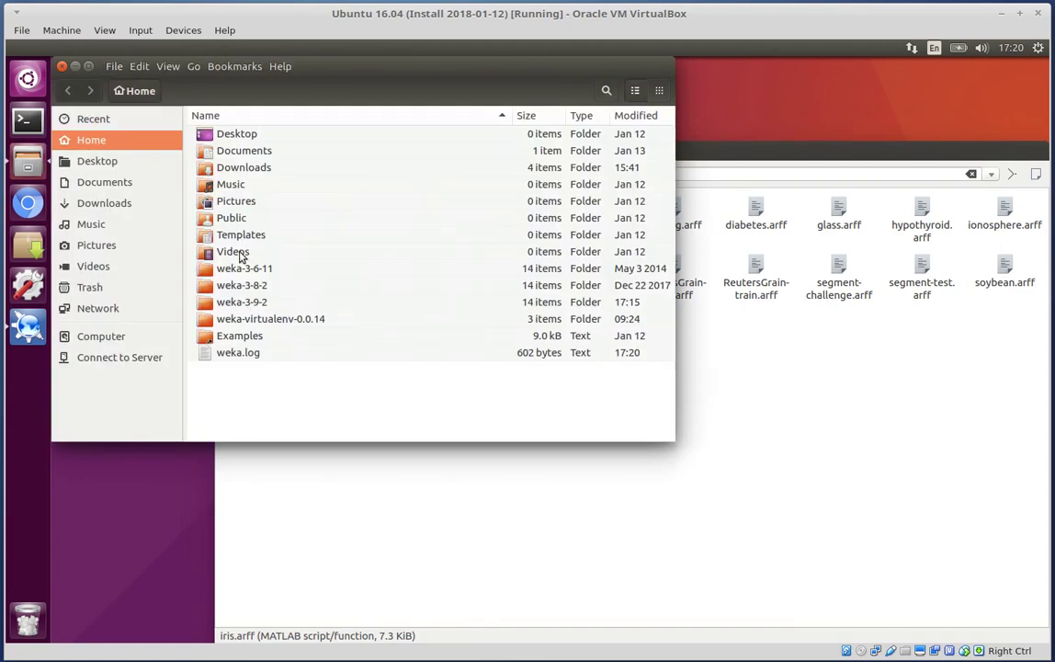
{"action": "double_click", "coordinate": [241, 285]}
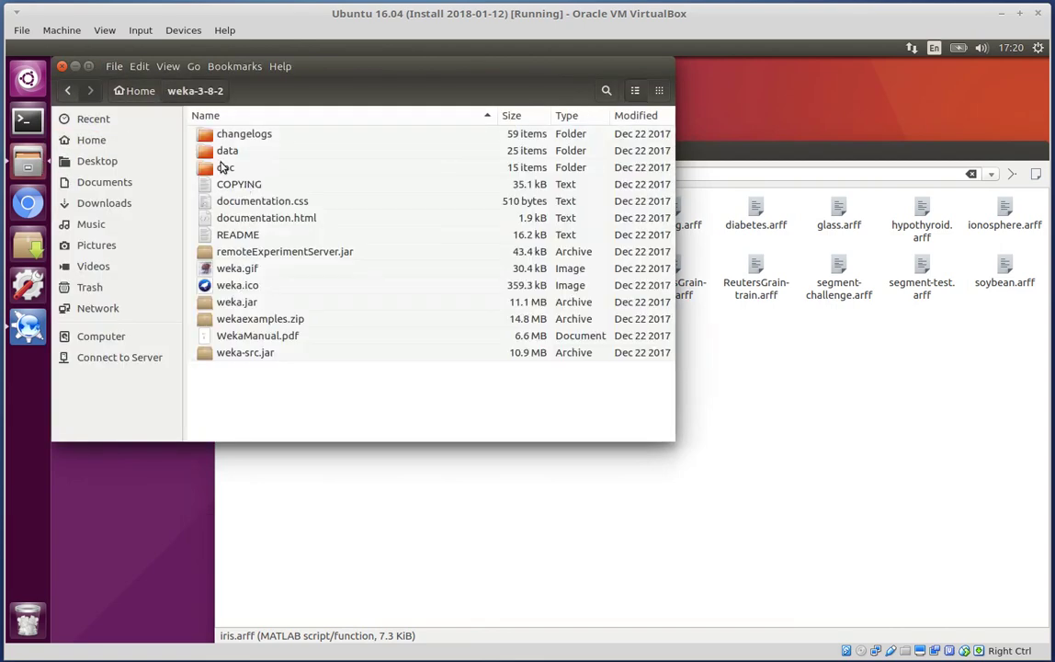
{"action": "double_click", "coordinate": [227, 153]}
{"action": "right_click", "coordinate": [248, 135]}
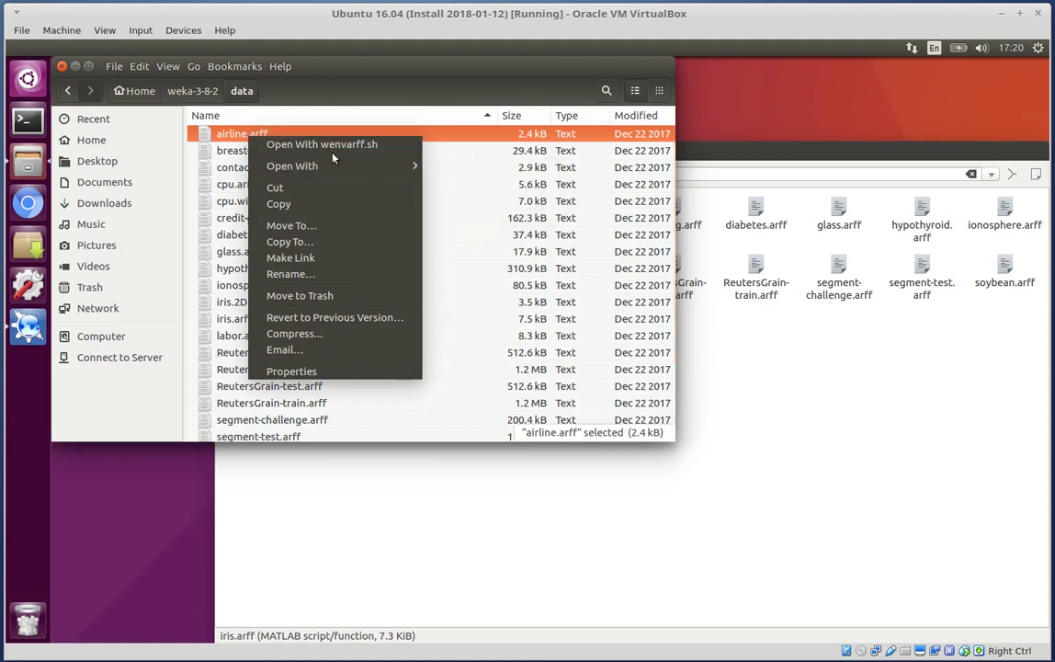
{"action": "left_click", "coordinate": [380, 146]}
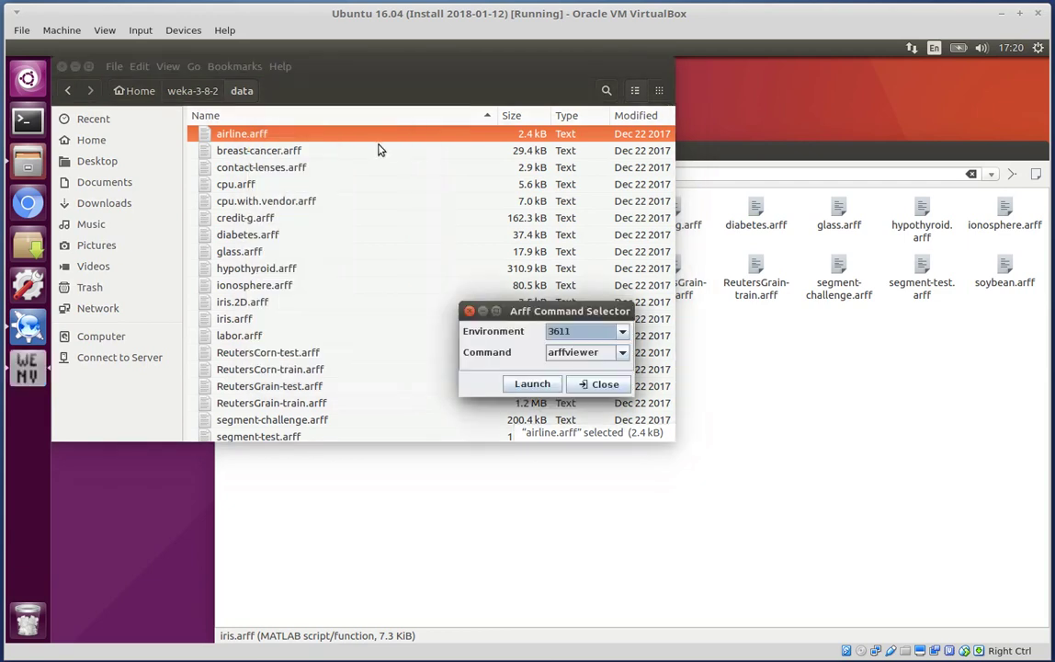
Step: View airline.arff in ARFF-Viewer, then close the viewer, the selector and Files
{"action": "left_click", "coordinate": [534, 385]}
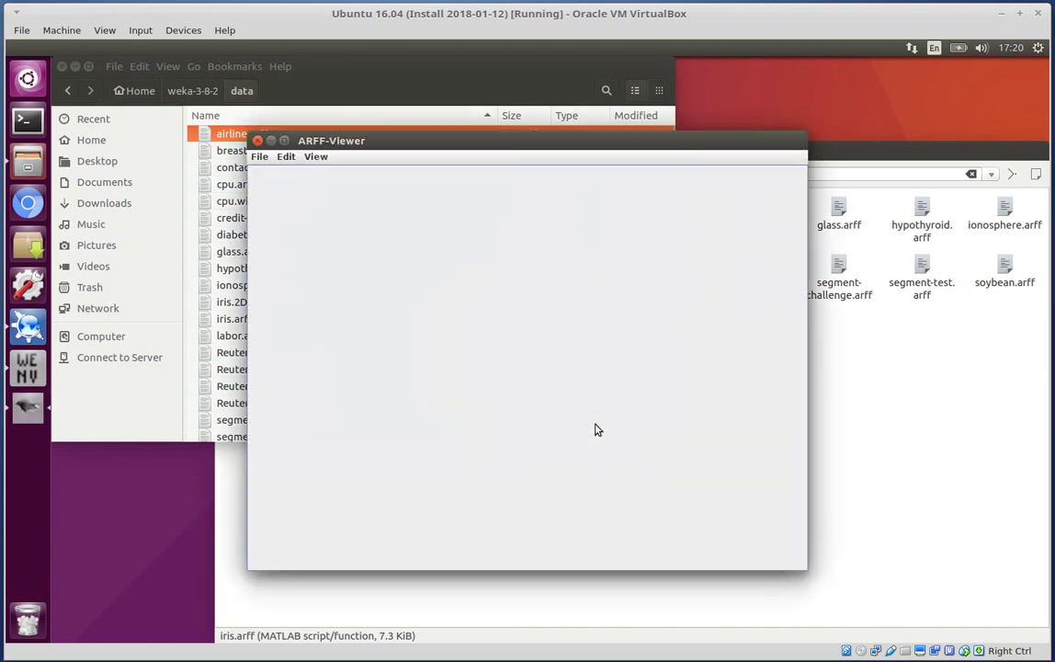
{"action": "left_click", "coordinate": [259, 144]}
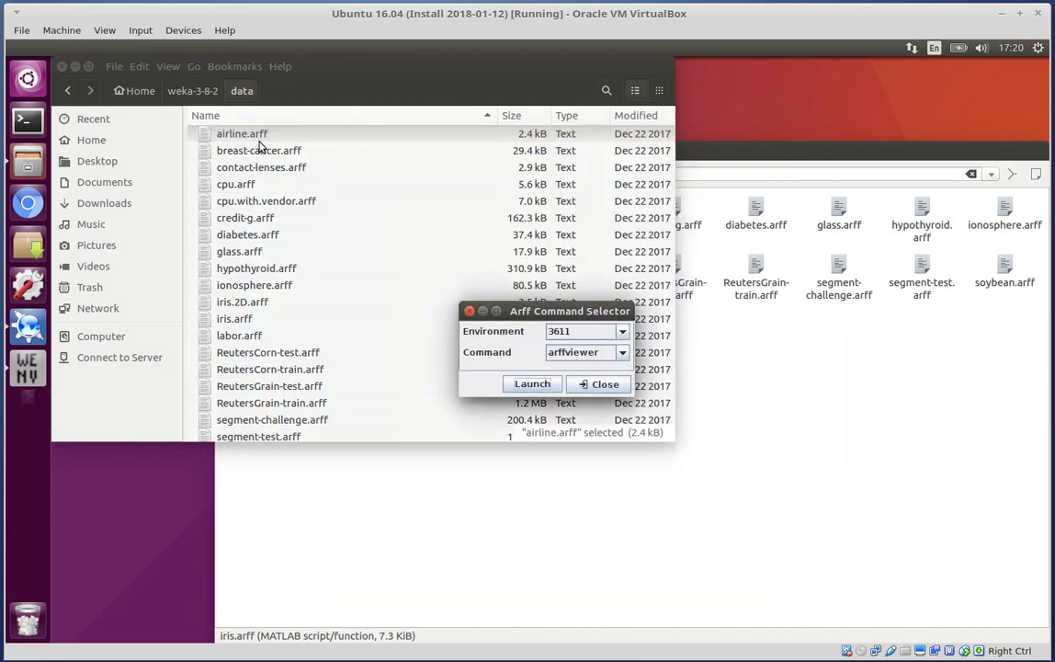
{"action": "left_click", "coordinate": [599, 383]}
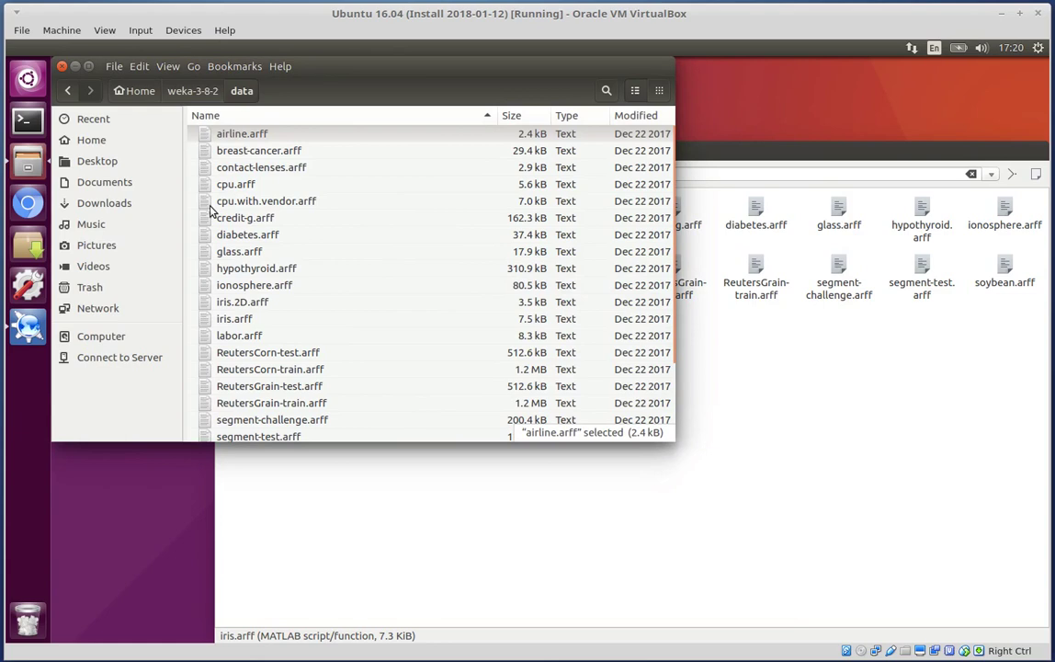
{"action": "left_click", "coordinate": [62, 67]}
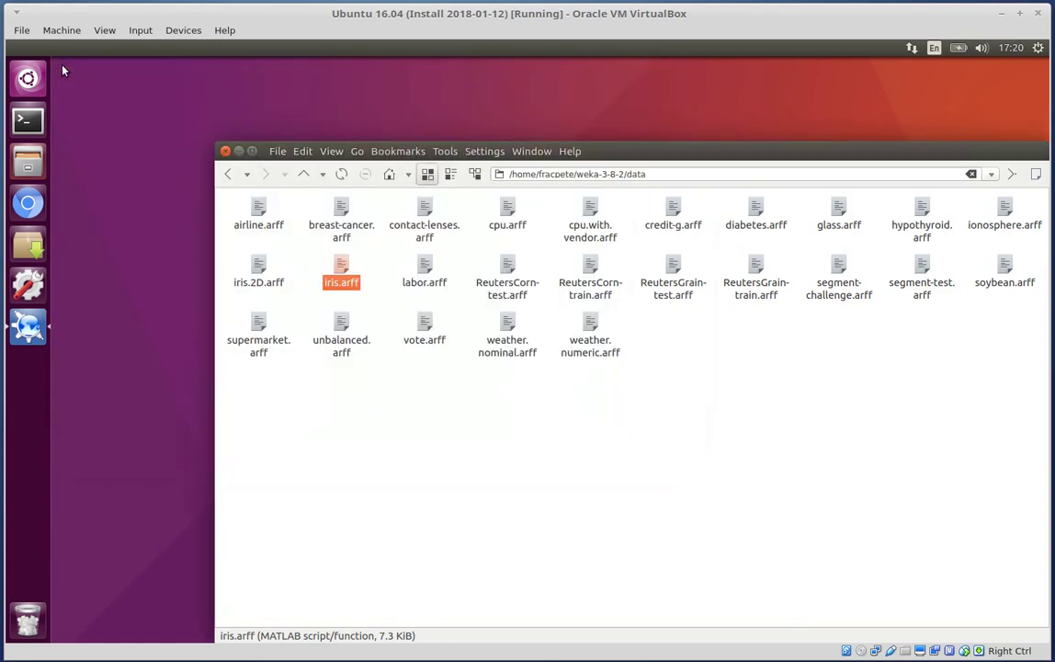
Step: Close Konqueror so only the empty Ubuntu desktop remains
{"action": "left_click", "coordinate": [226, 151]}
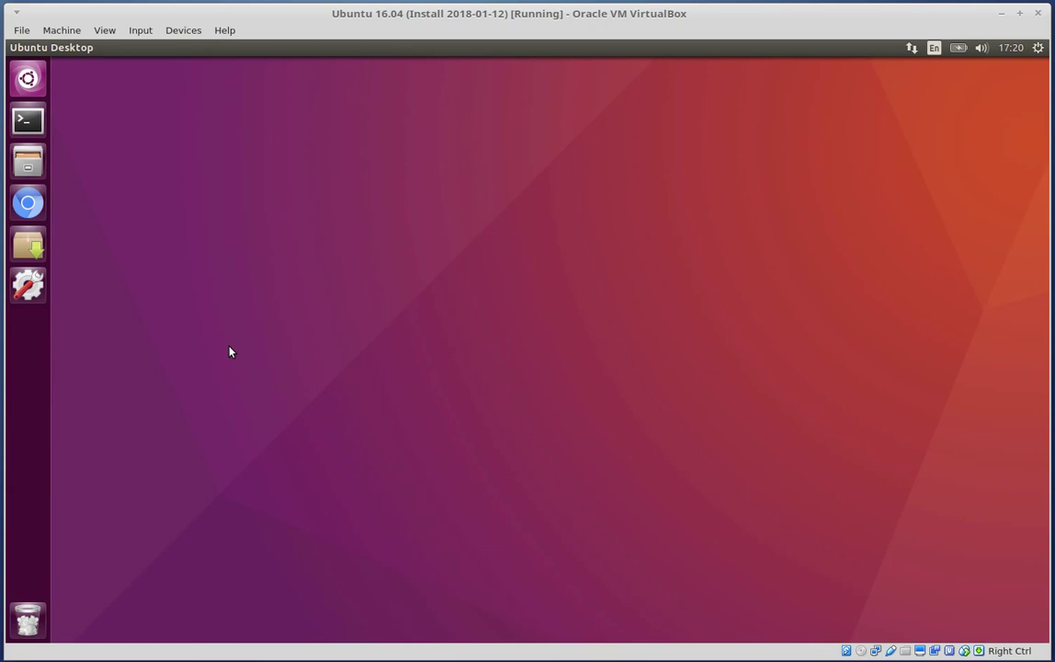